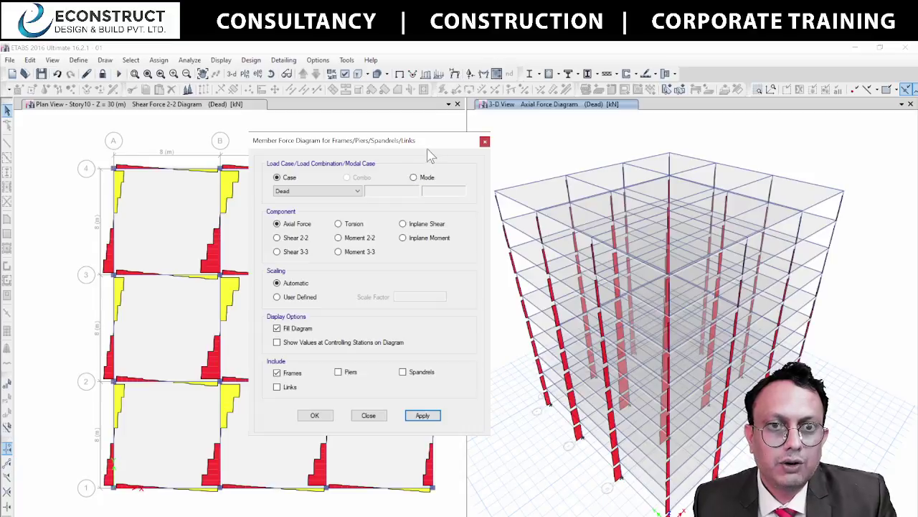
Display the deformed shape for the EQ load case with automatic scaling in the Story10 plan view
left_click_drag(425, 141, 720, 144)
left_click(400, 131)
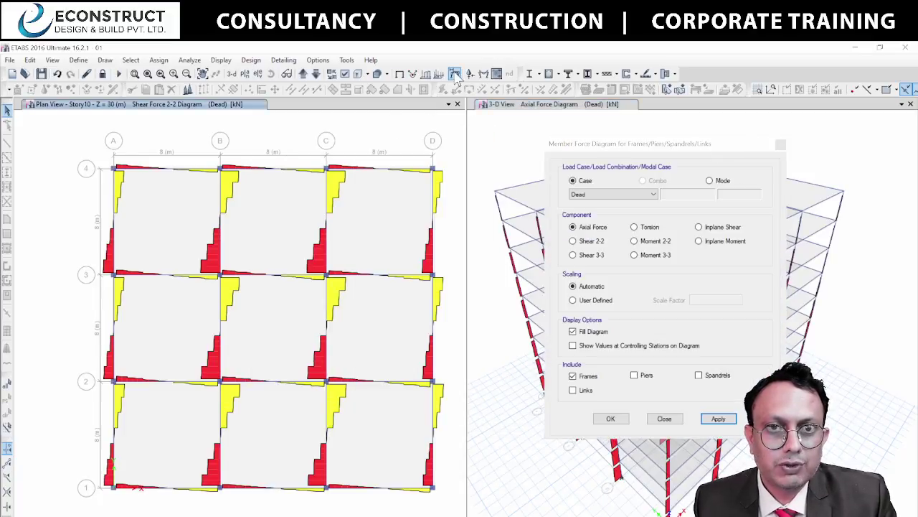
left_click(454, 74)
left_click(398, 194)
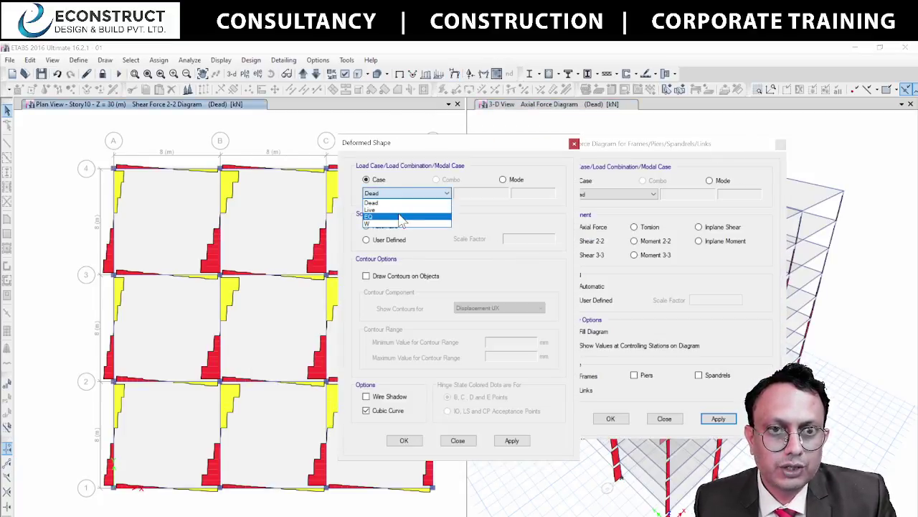
left_click(400, 216)
left_click(511, 439)
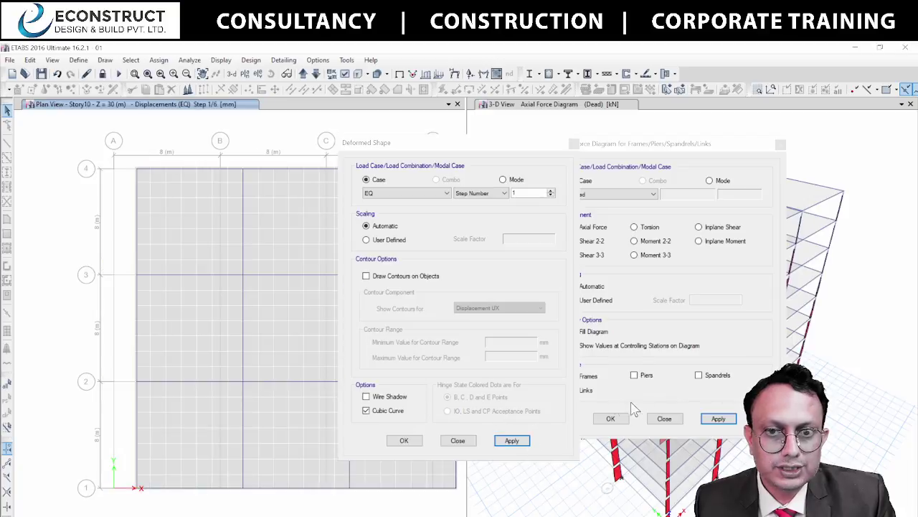
Draw displacement contours on objects in the EQ deformed shape, using the Displacement Resultant component
left_click(408, 277)
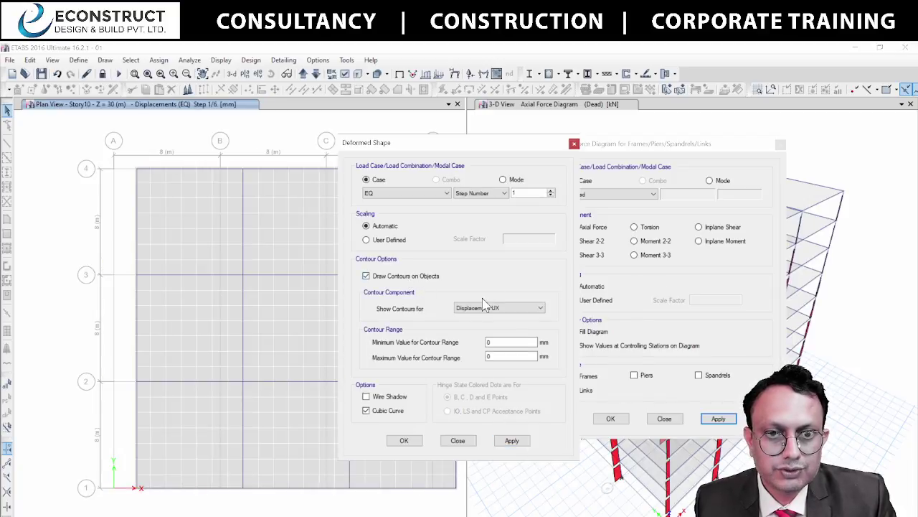
left_click(488, 308)
left_click(503, 345)
left_click(502, 308)
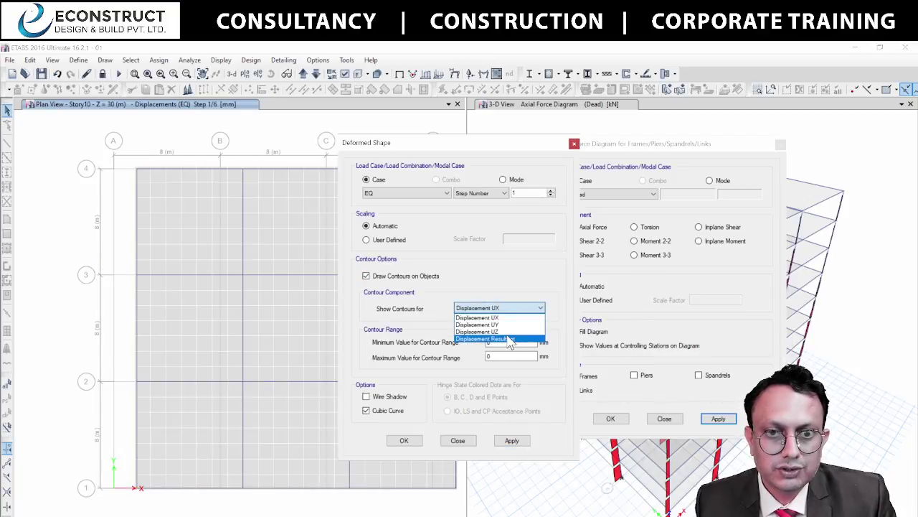
left_click(485, 338)
left_click(511, 441)
Close the deformed shape and member force settings and restore the undeformed 3-D view
left_click(458, 439)
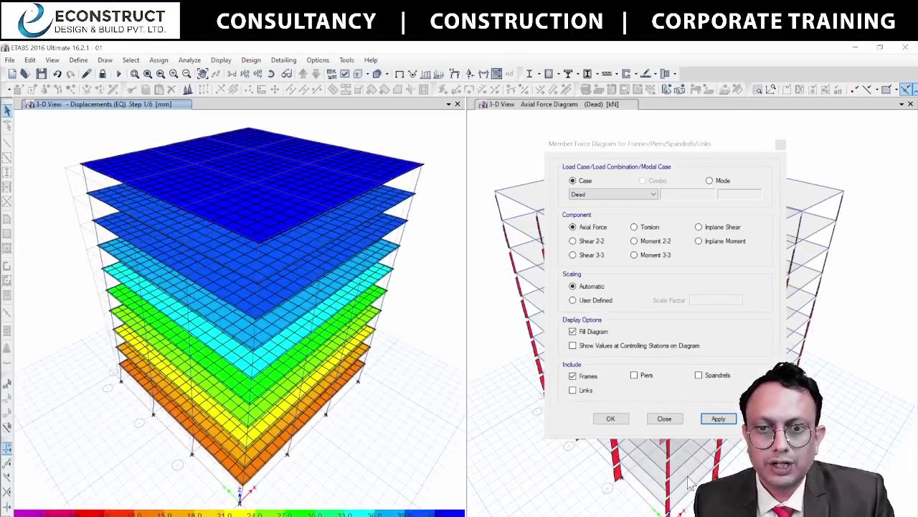
left_click(666, 420)
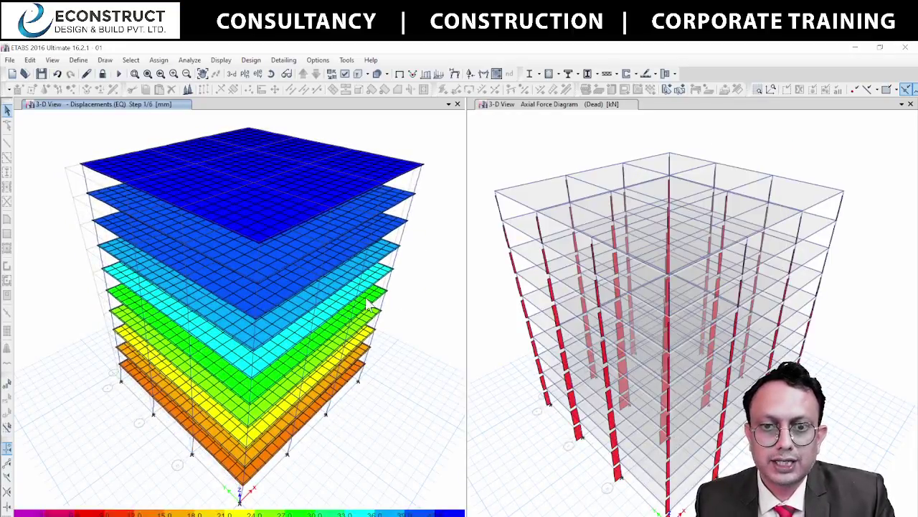
left_click(400, 74)
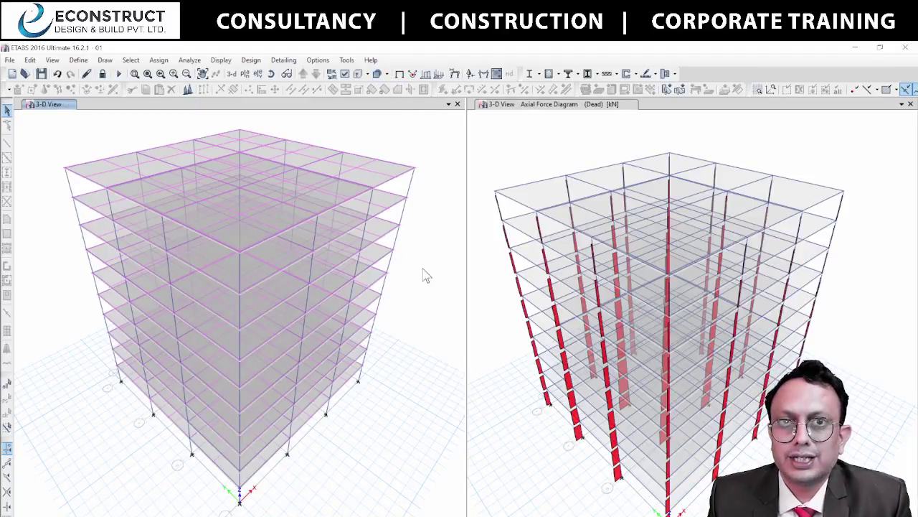
Start exporting a story as a SAFE V12 .f2k file and choose Base as the story to export
left_click(9, 59)
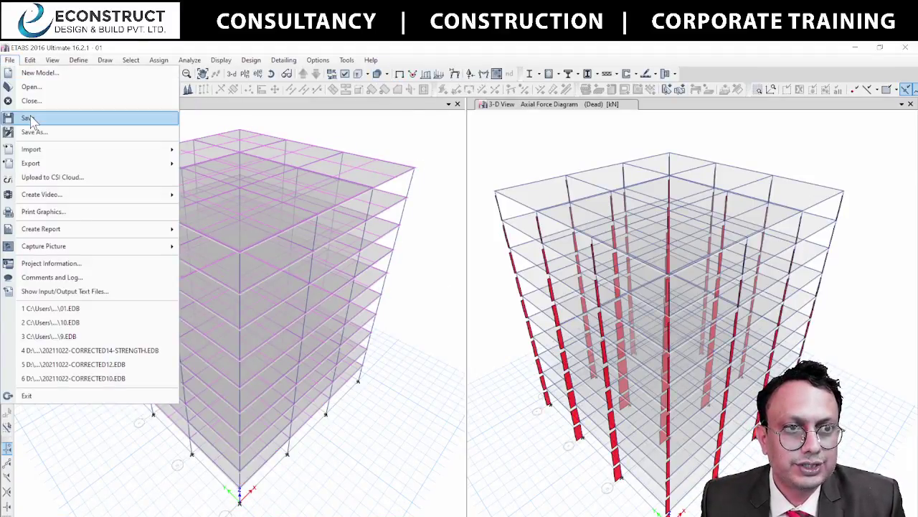
mouse_move(53, 165)
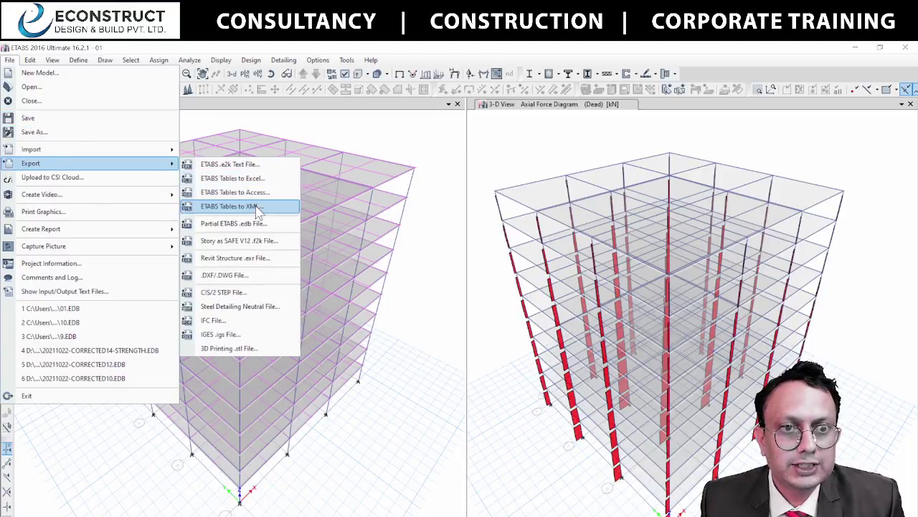
left_click(280, 245)
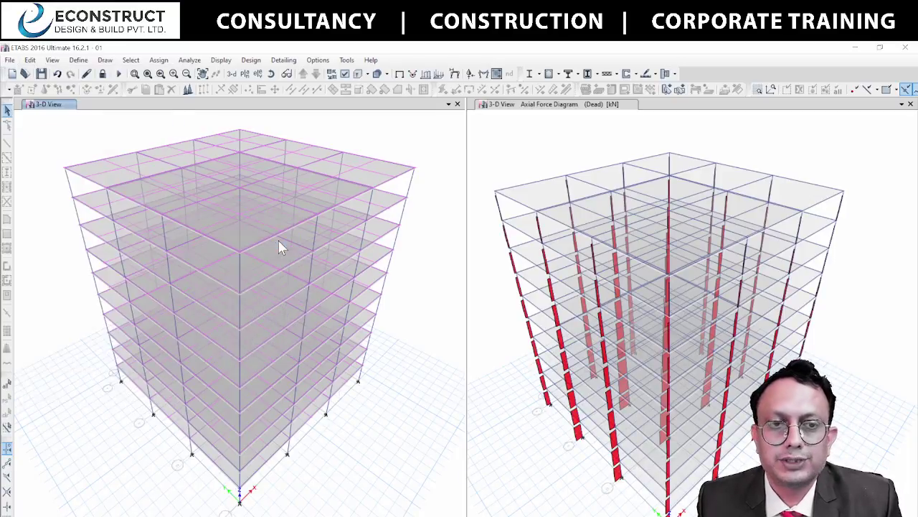
left_click(430, 166)
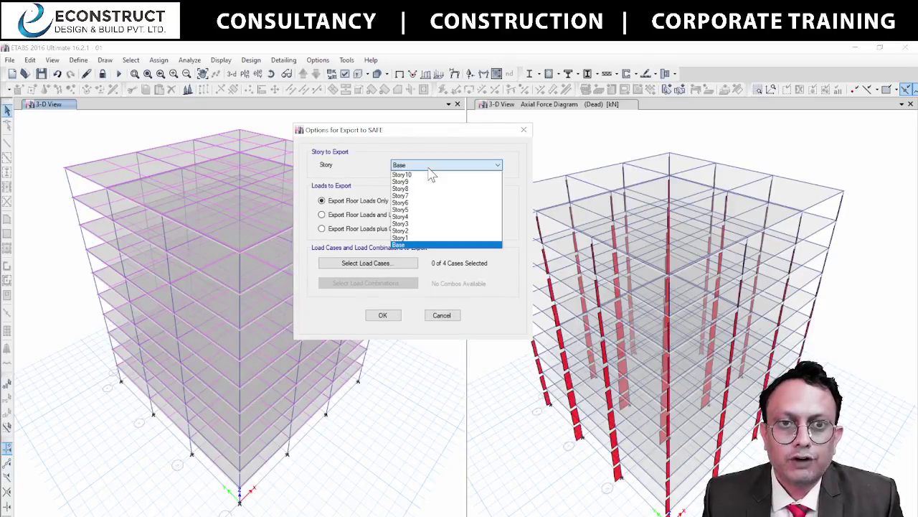
left_click(431, 246)
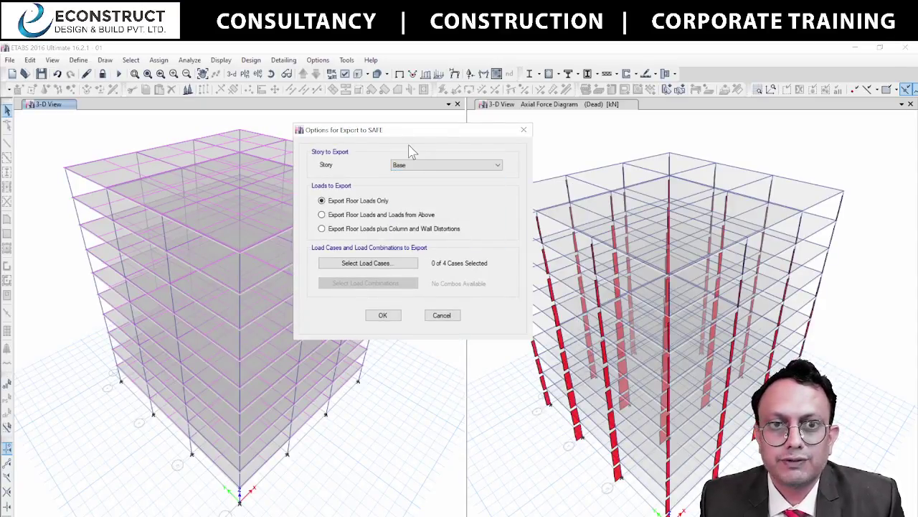
Try Story9 as the story to export and return the selection to Base
left_click(410, 165)
left_click(410, 182)
left_click(429, 165)
left_click(428, 169)
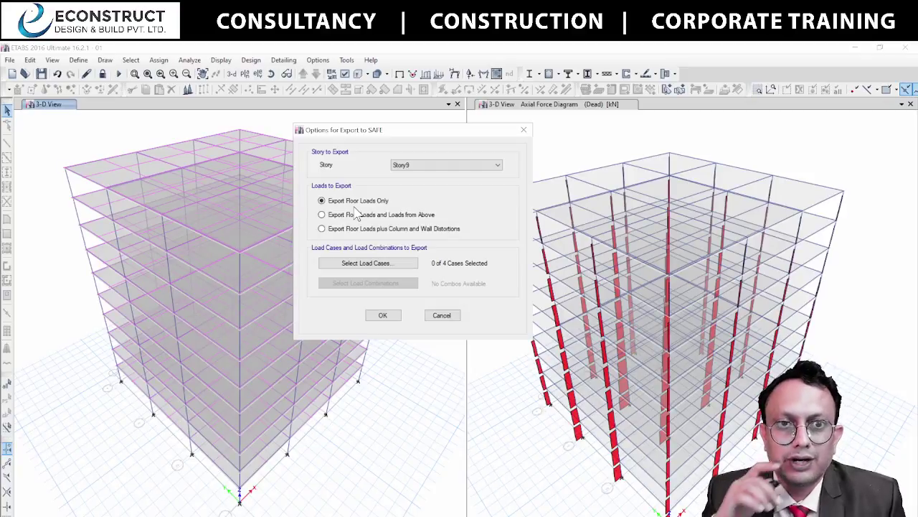
left_click(431, 165)
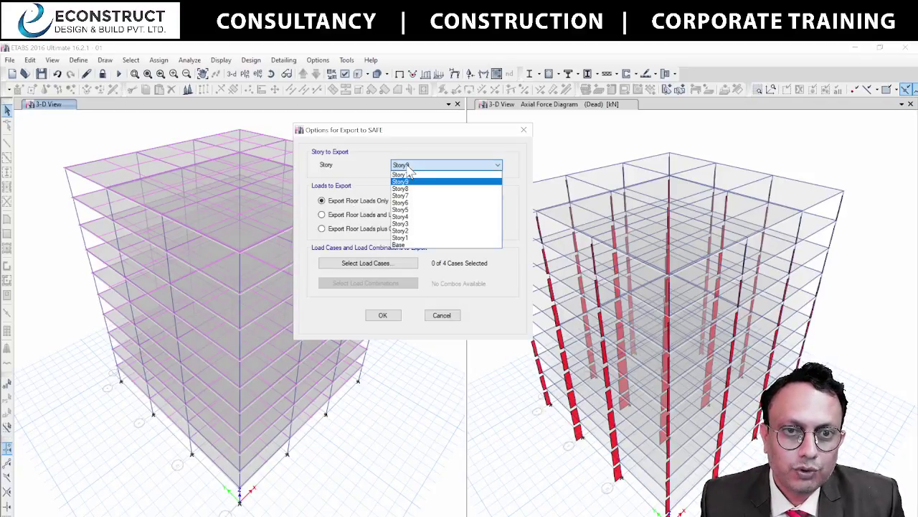
left_click(412, 248)
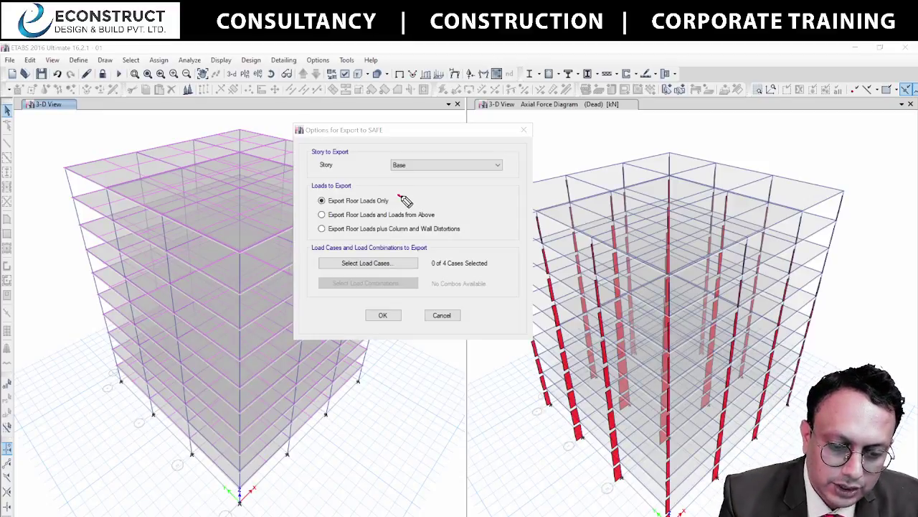
mouse_move(399, 195)
left_mouse_down()
mouse_move(456, 138)
mouse_move(517, 120)
mouse_move(567, 117)
mouse_move(553, 120)
mouse_move(556, 131)
mouse_move(591, 119)
mouse_move(604, 127)
mouse_move(610, 117)
mouse_move(625, 131)
mouse_move(645, 117)
mouse_move(677, 124)
mouse_move(693, 114)
mouse_move(775, 108)
mouse_move(777, 123)
mouse_move(807, 105)
left_mouse_up()
mouse_move(442, 214)
left_mouse_down()
mouse_move(468, 213)
mouse_move(538, 160)
mouse_move(604, 160)
mouse_move(648, 145)
mouse_move(656, 133)
mouse_move(678, 146)
mouse_move(702, 138)
mouse_move(723, 147)
mouse_move(737, 134)
mouse_move(787, 139)
mouse_move(833, 129)
mouse_move(836, 146)
mouse_move(864, 127)
left_mouse_up()
mouse_move(479, 229)
left_mouse_down()
mouse_move(534, 194)
mouse_move(567, 200)
left_mouse_up()
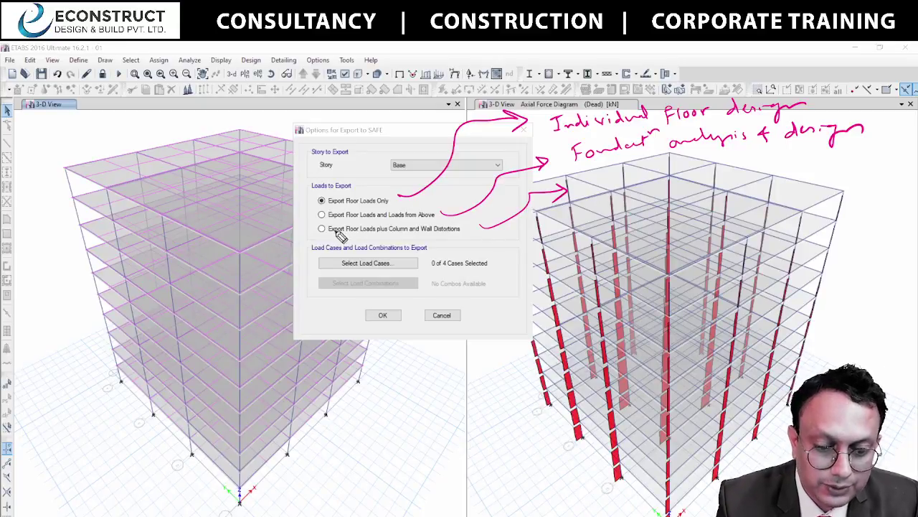
mouse_move(332, 239)
left_mouse_down()
mouse_move(431, 237)
mouse_move(456, 224)
left_mouse_up()
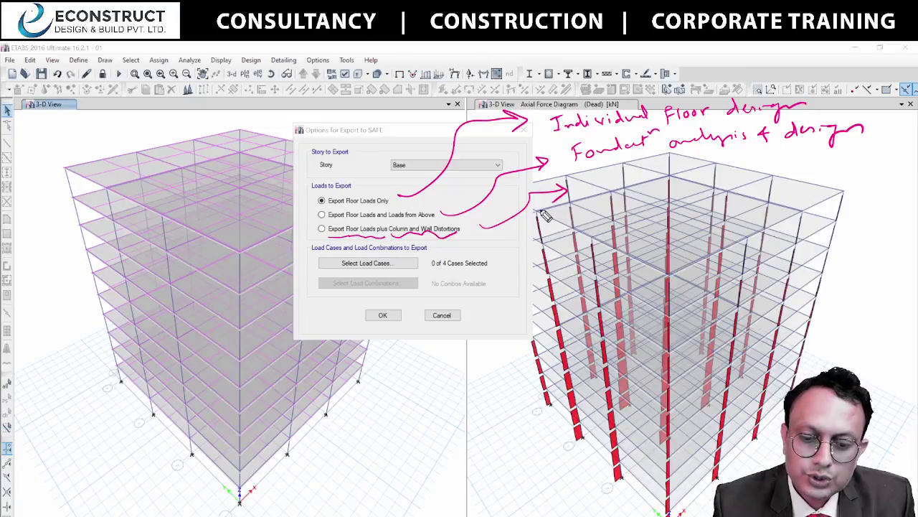
mouse_move(587, 185)
left_mouse_down()
mouse_move(607, 195)
mouse_move(705, 172)
mouse_move(710, 180)
mouse_move(743, 161)
mouse_move(768, 174)
mouse_move(851, 165)
left_mouse_up()
mouse_move(762, 185)
left_mouse_down()
mouse_move(841, 172)
mouse_move(833, 183)
left_mouse_up()
left_click_drag(798, 196, 832, 190)
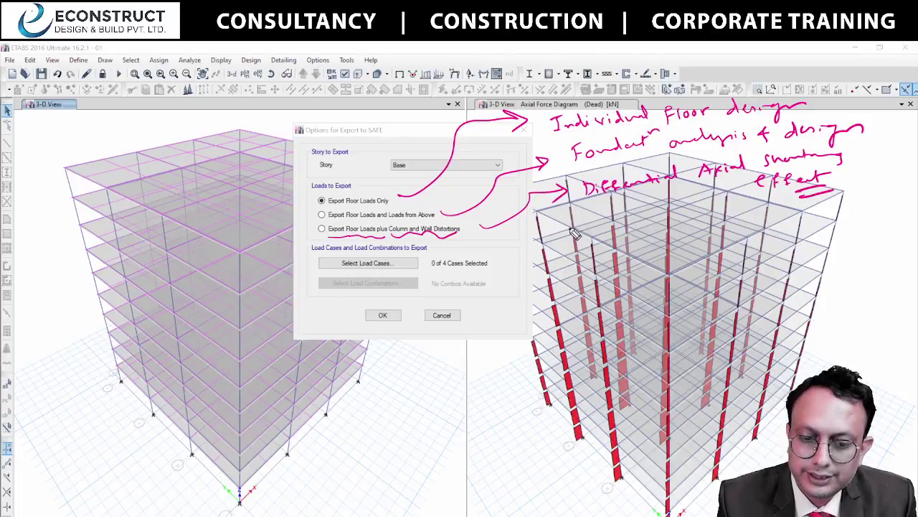
mouse_move(316, 245)
left_mouse_down()
mouse_move(428, 247)
mouse_move(488, 230)
mouse_move(348, 227)
mouse_move(316, 241)
left_mouse_up()
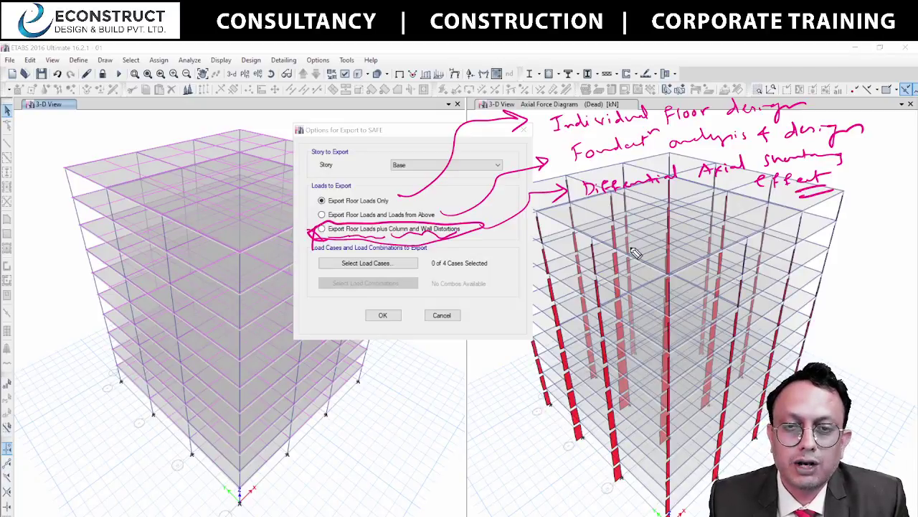
left_click_drag(184, 174, 191, 239)
mouse_move(138, 157)
left_mouse_down()
mouse_move(183, 194)
mouse_move(162, 141)
mouse_move(163, 159)
mouse_move(139, 155)
mouse_move(183, 172)
mouse_move(135, 152)
mouse_move(181, 176)
left_mouse_up()
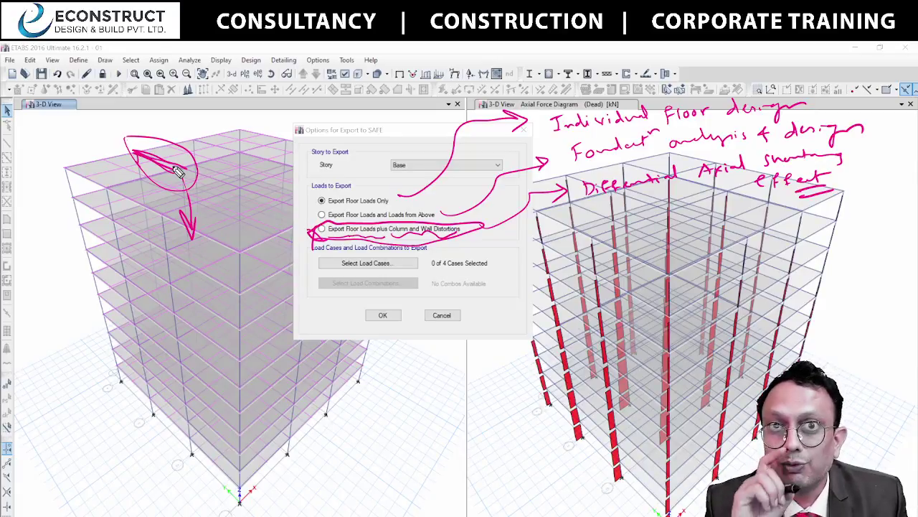
mouse_move(178, 171)
left_mouse_down()
mouse_move(193, 164)
mouse_move(267, 252)
mouse_move(307, 239)
mouse_move(300, 258)
left_mouse_up()
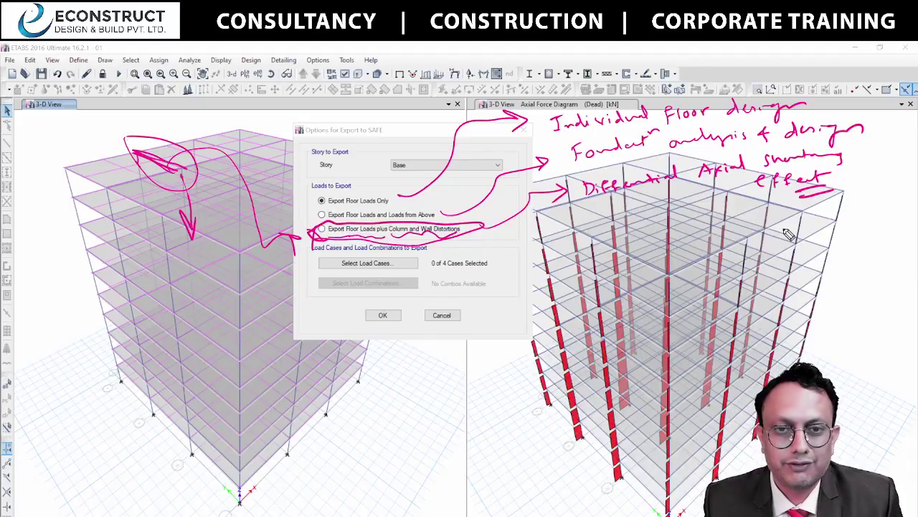
key("Escape")
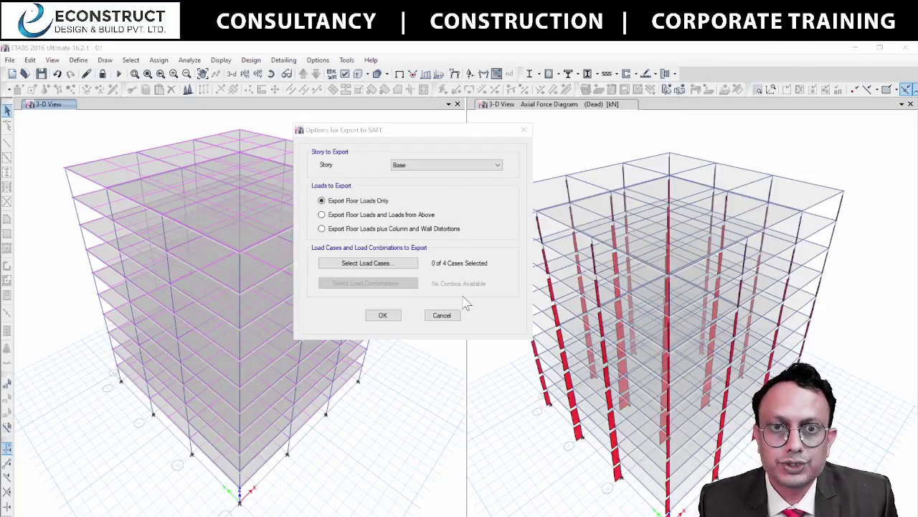
Export floor loads and loads from above for all load cases and confirm the SAFE export options
left_click(359, 215)
left_click(380, 264)
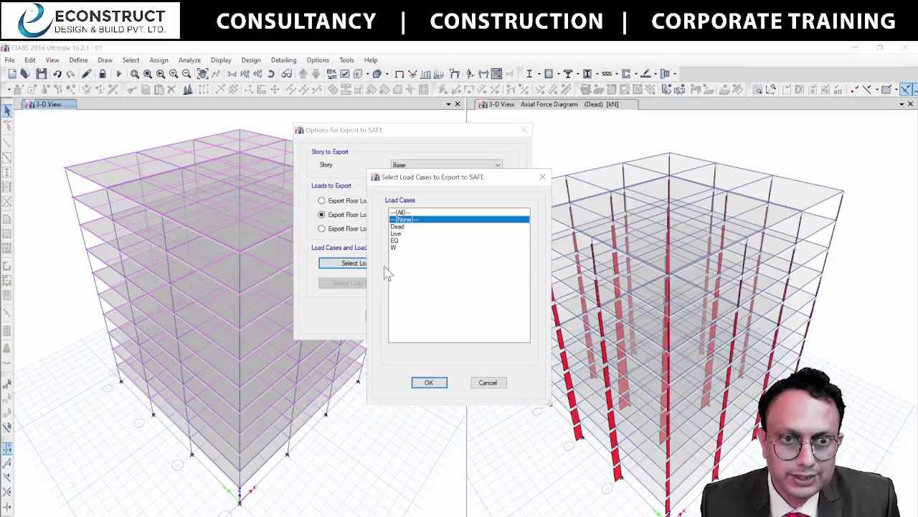
left_click(414, 213)
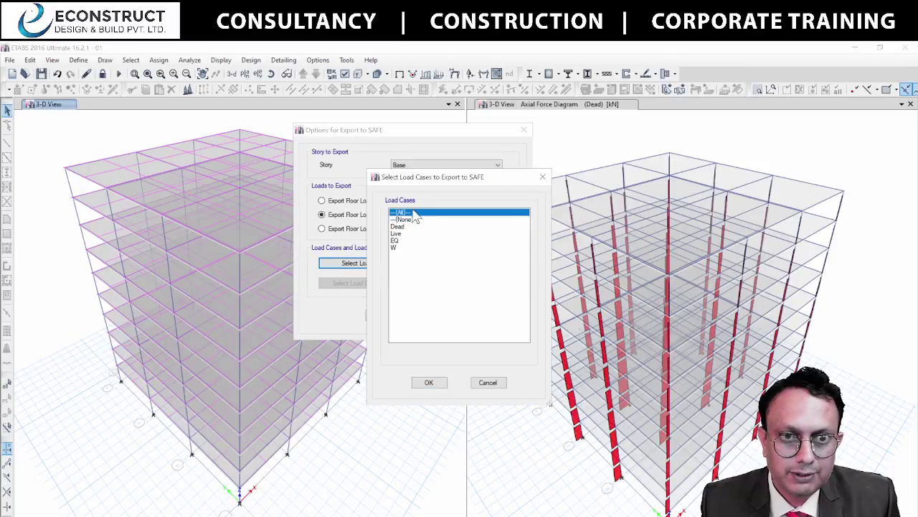
left_click(429, 383)
left_click(387, 321)
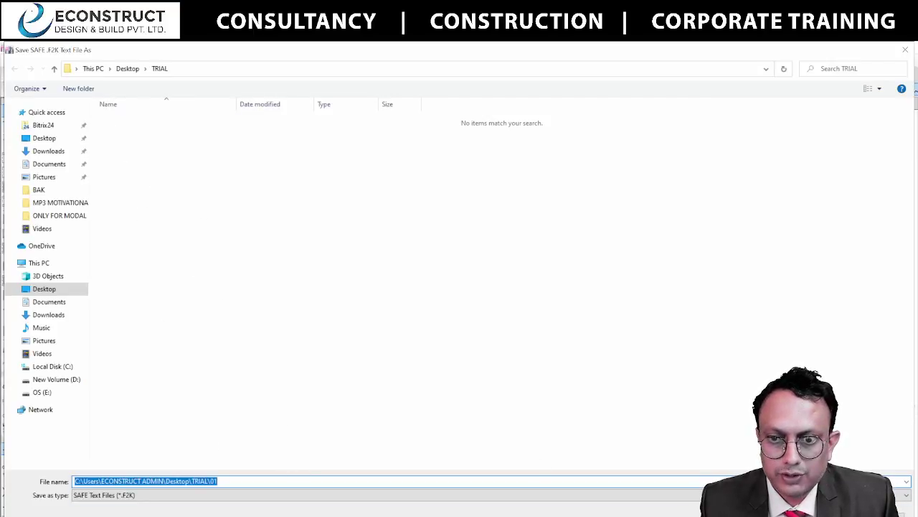
Copy the TRIAL folder's path and save the SAFE .F2K text file there as 01
left_click(260, 72)
right_click(168, 67)
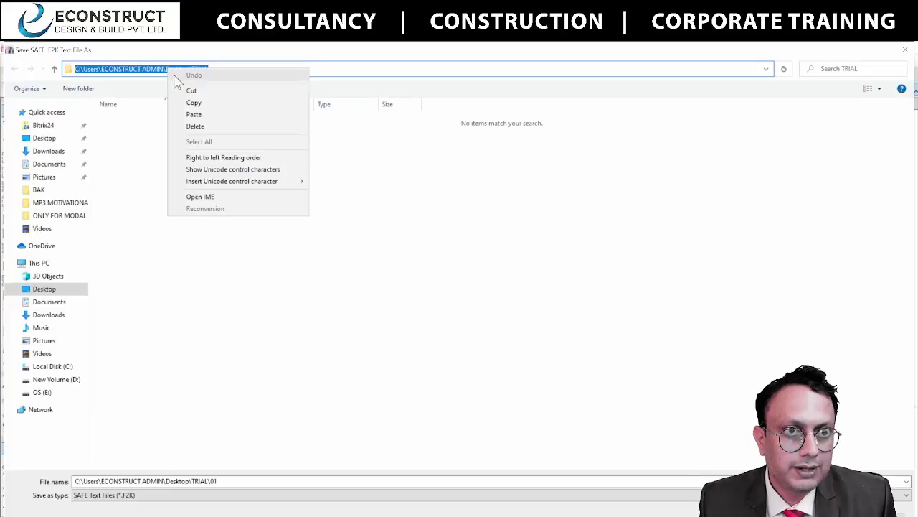
left_click(185, 103)
key("Return")
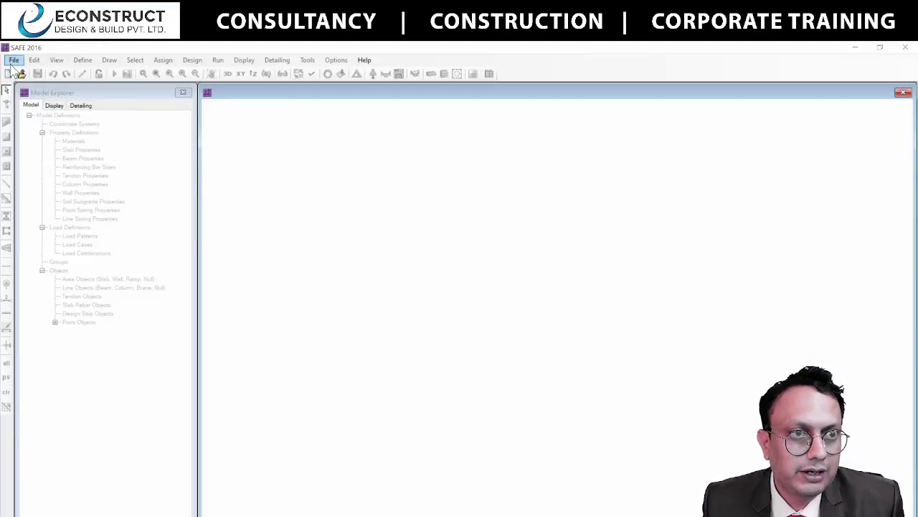
In SAFE 2016, import the SAFE text file 01.F2K from the TRIAL folder using the copied path
left_click(14, 60)
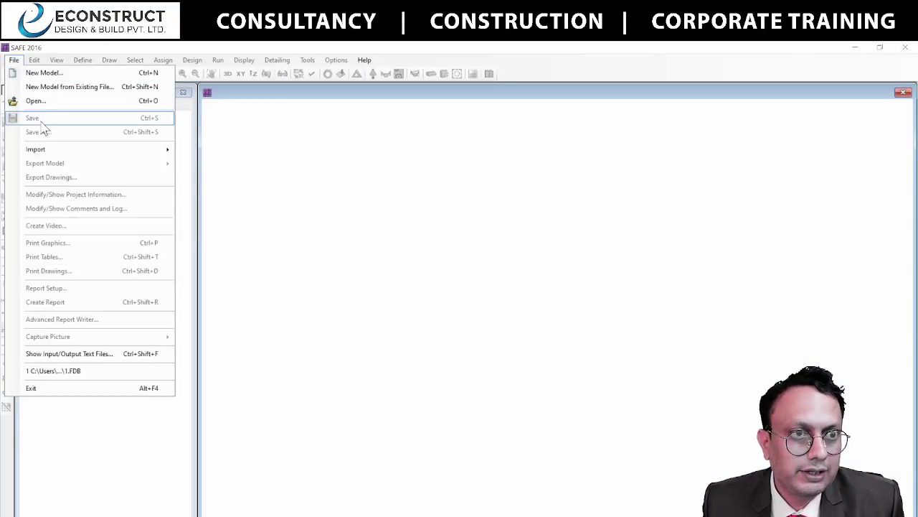
mouse_move(53, 149)
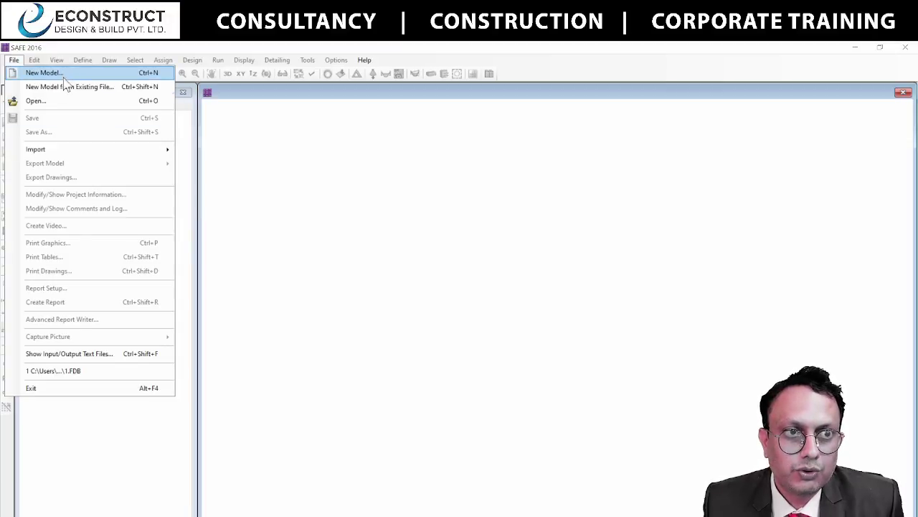
left_click(213, 149)
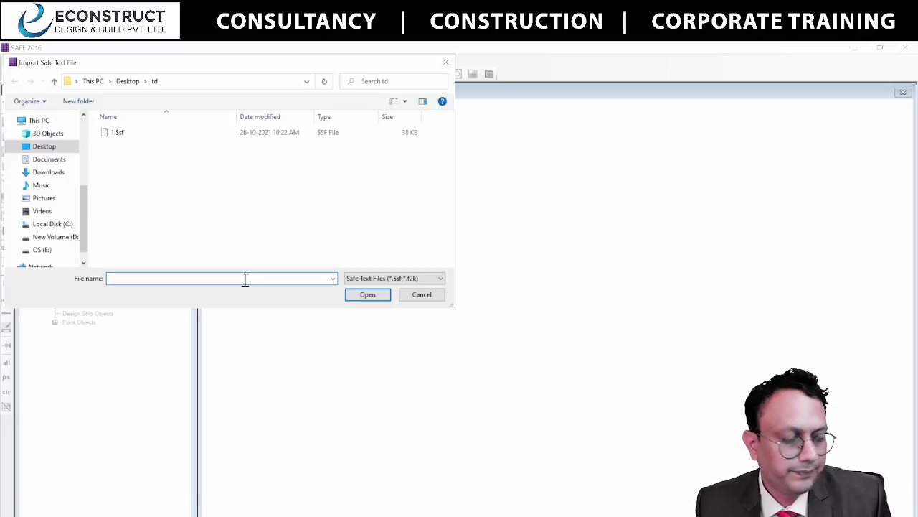
key("ctrl+v")
left_click(351, 296)
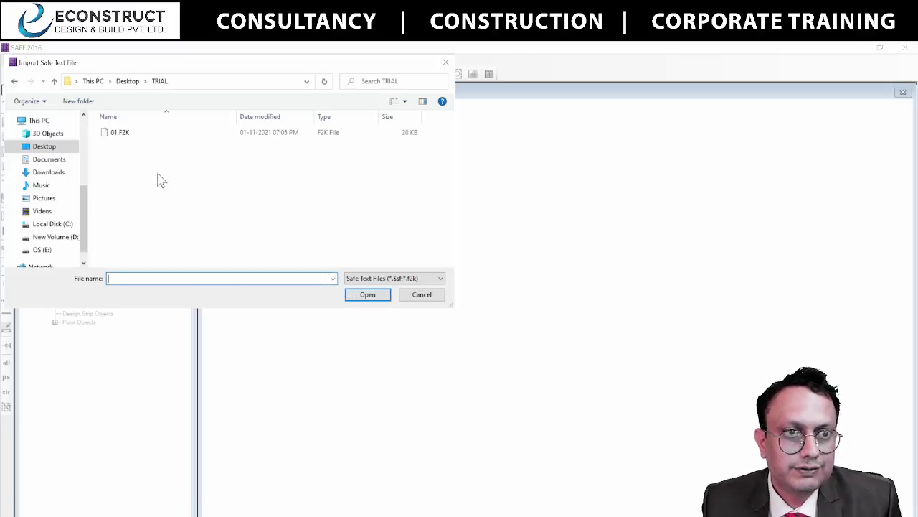
double_click(126, 135)
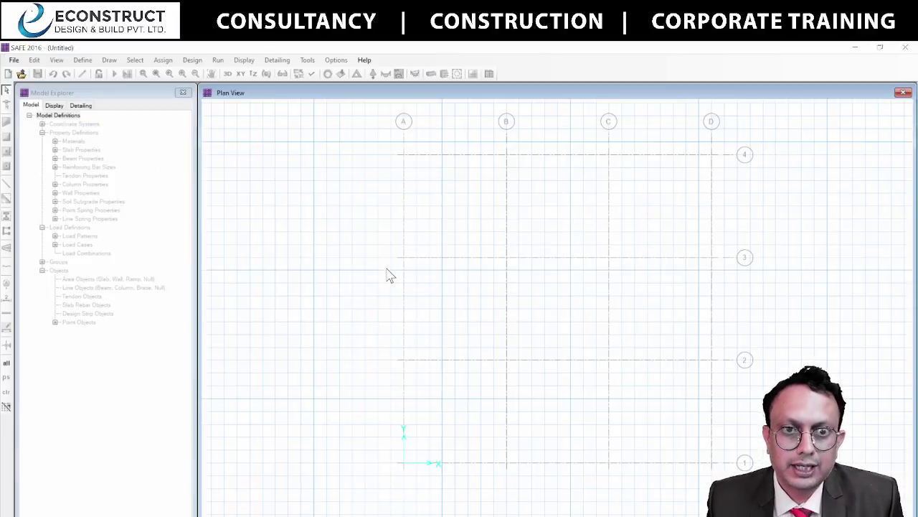
scroll(513, 333, "up", 4)
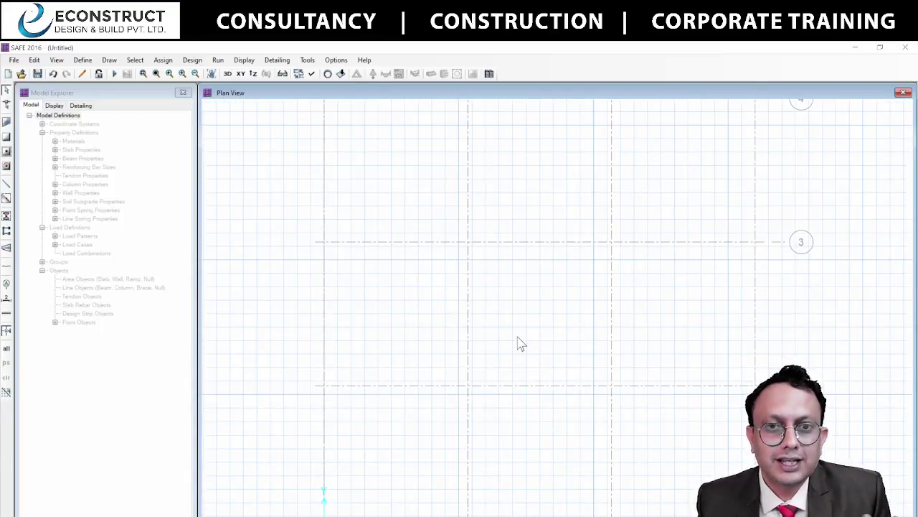
scroll(504, 365, "down", 1)
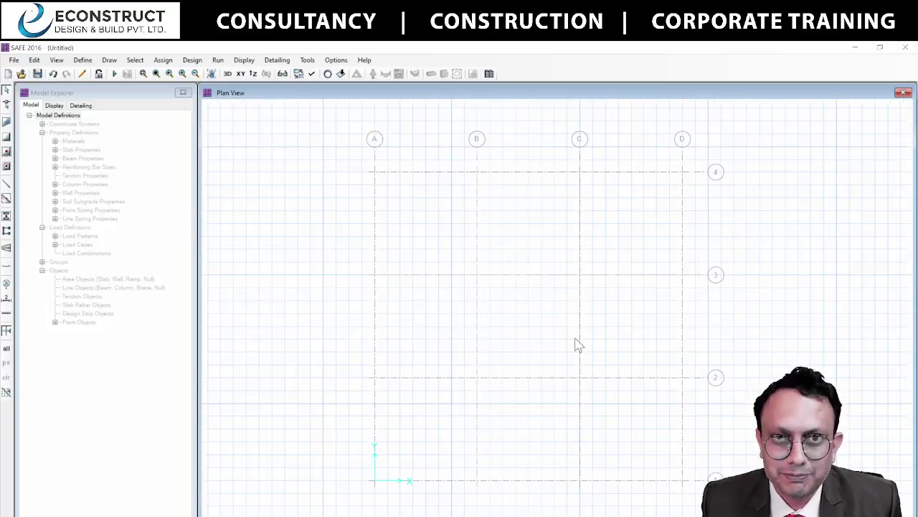
Display the imported Dead_ABOVE point loads on the model and show them in 3D
middle_click_drag(580, 353, 530, 351)
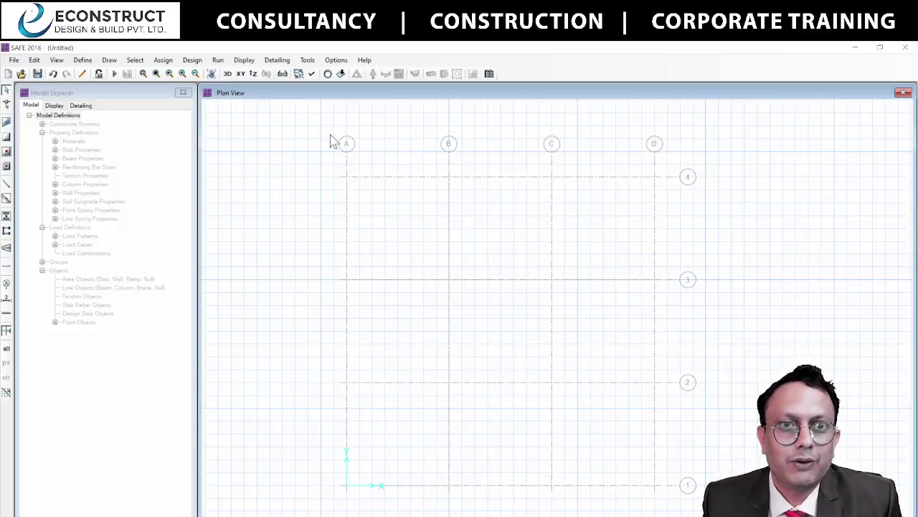
left_click(341, 74)
left_click_drag(424, 171, 179, 134)
left_click(212, 164)
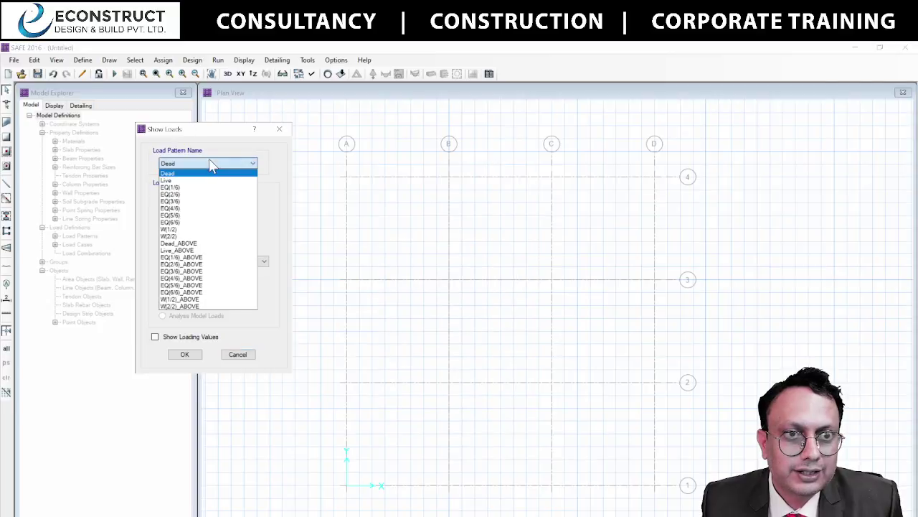
left_click(208, 243)
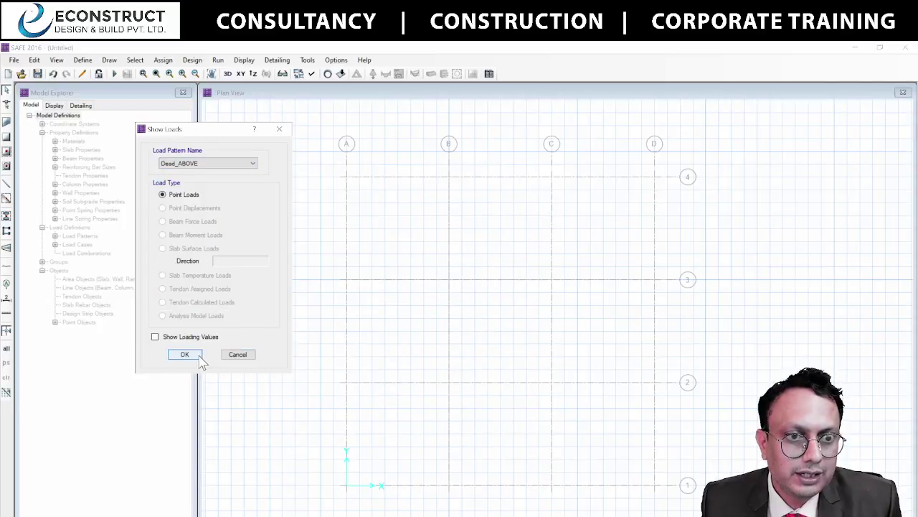
left_click(185, 355)
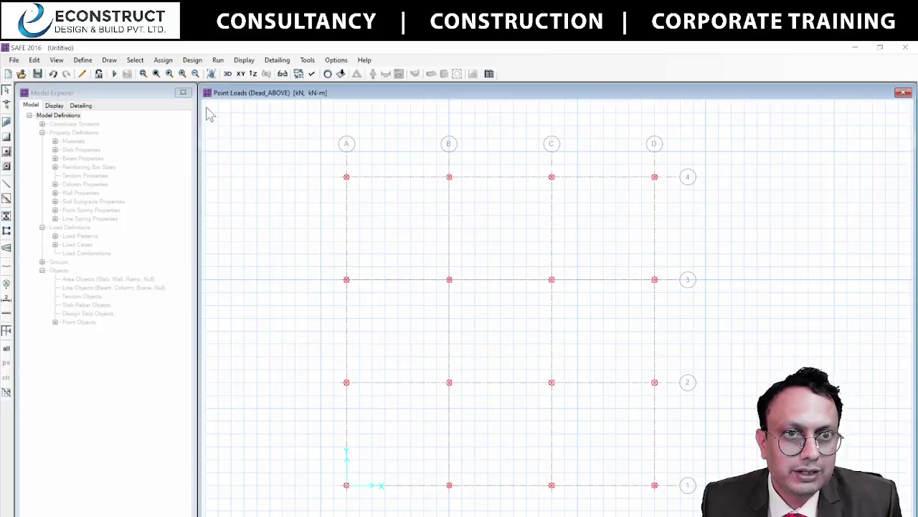
left_click(226, 74)
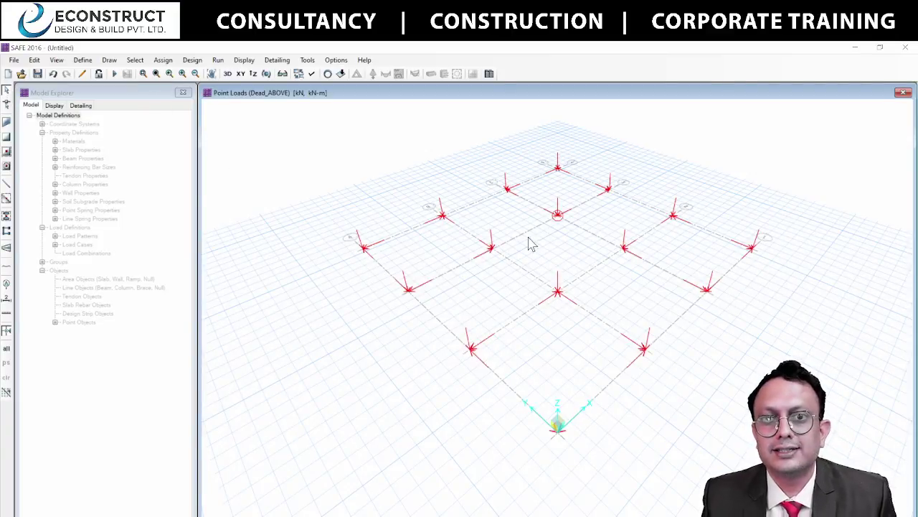
Examine the loads assigned to an interior column point for every load pattern, from Dead_ABOVE through W(2/2)_ABOVE
right_click(492, 253)
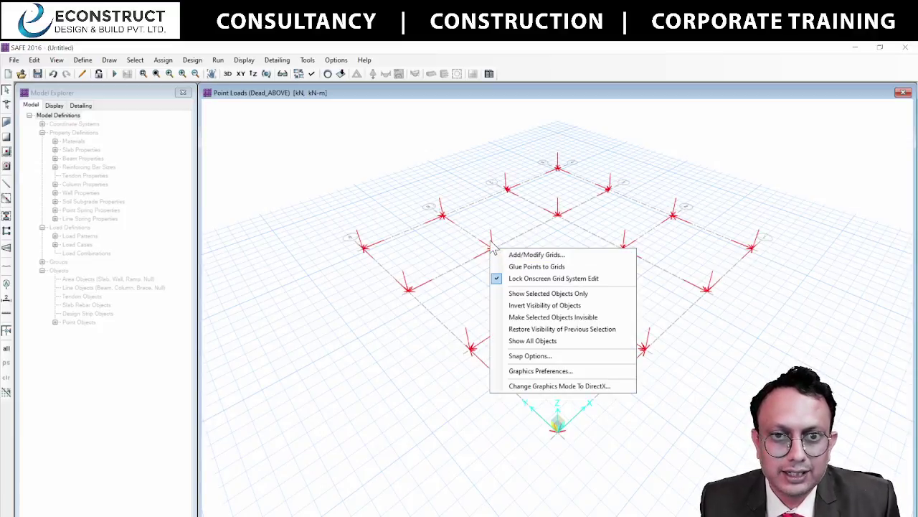
left_click(475, 243)
right_click(493, 252)
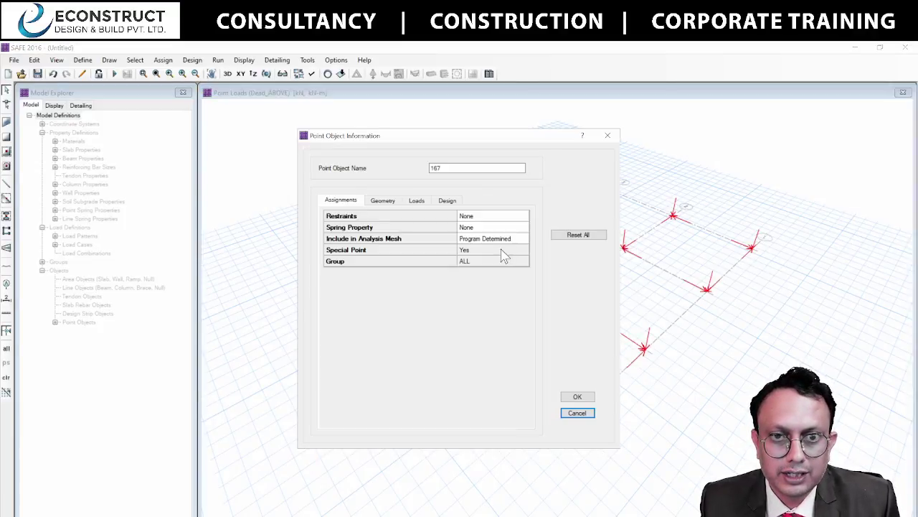
left_click(416, 201)
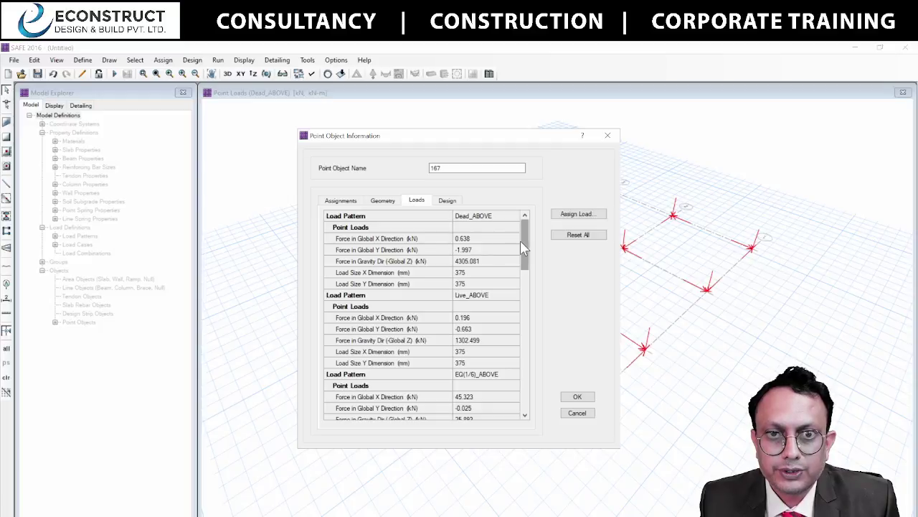
left_click_drag(523, 247, 539, 351)
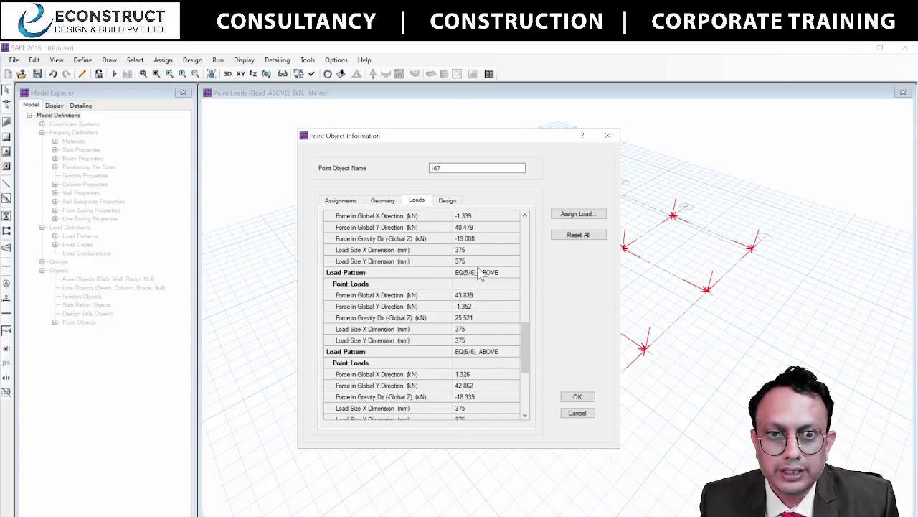
scroll(503, 352, "down", 2)
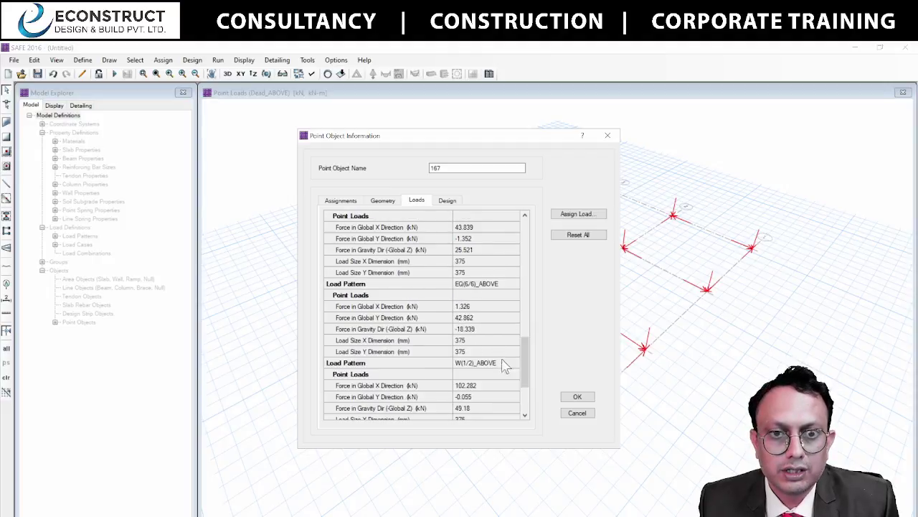
scroll(498, 371, "down", 3)
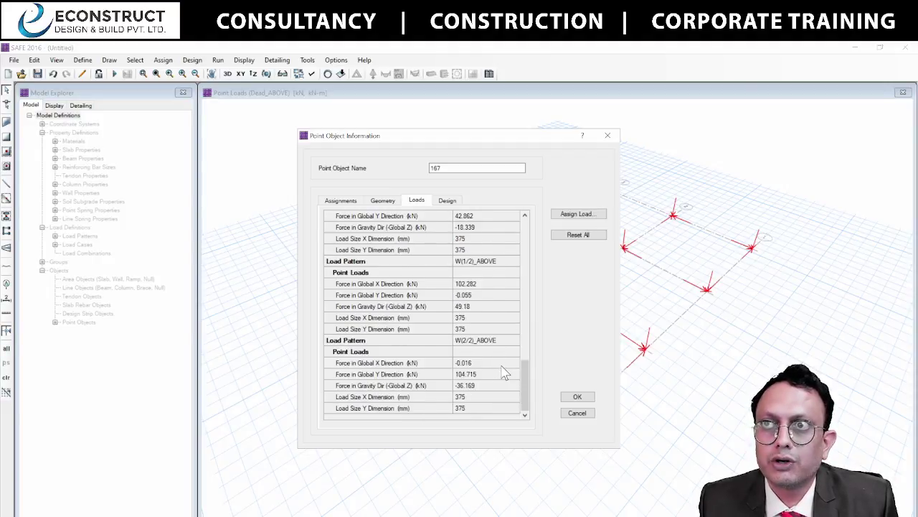
scroll(494, 361, "up", 15)
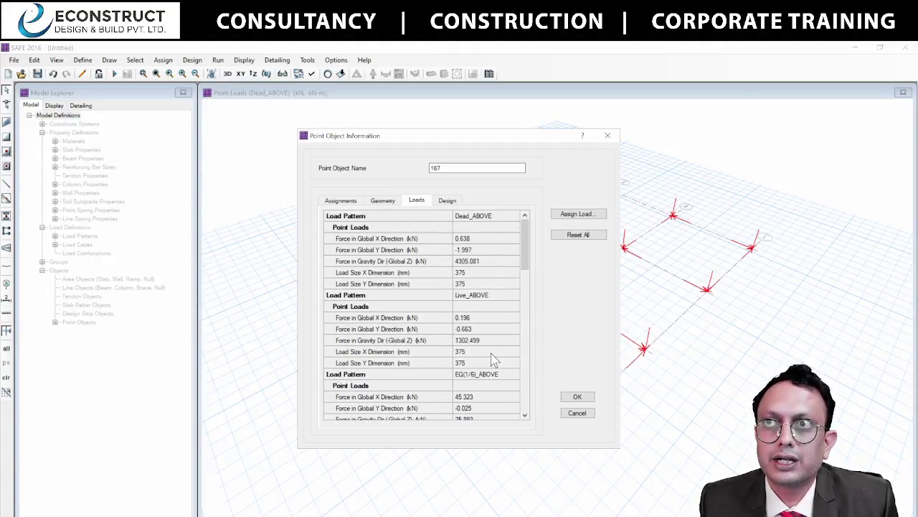
left_click(578, 413)
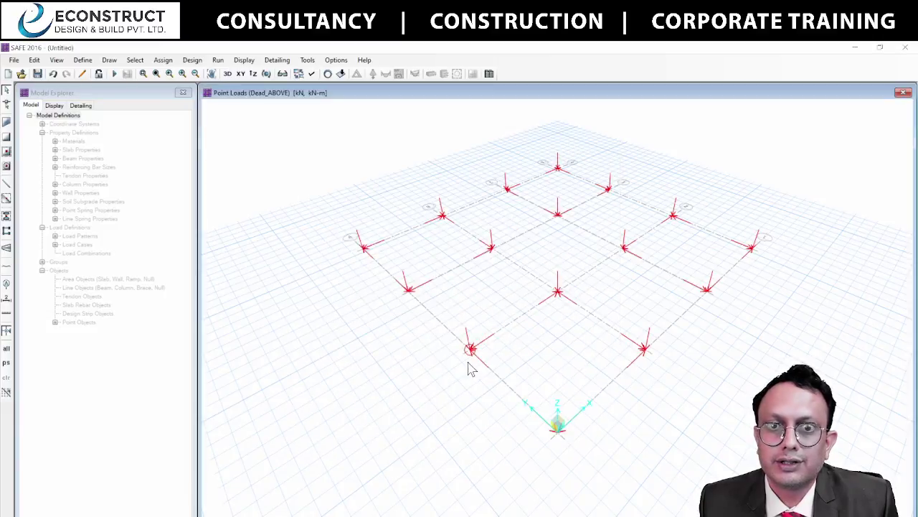
In the plan view, draw a rectangular SLAB1 slab from grid intersection A-4 to D-1
left_click(242, 74)
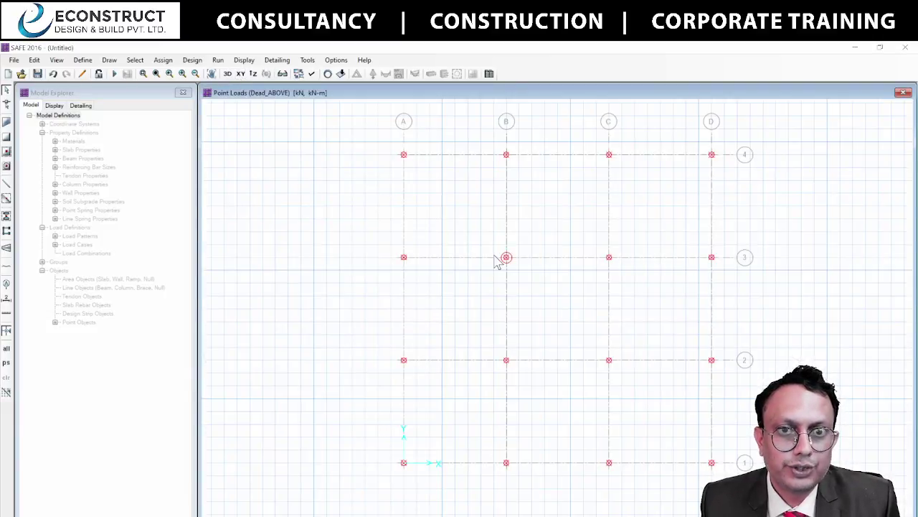
middle_click_drag(370, 259, 340, 275)
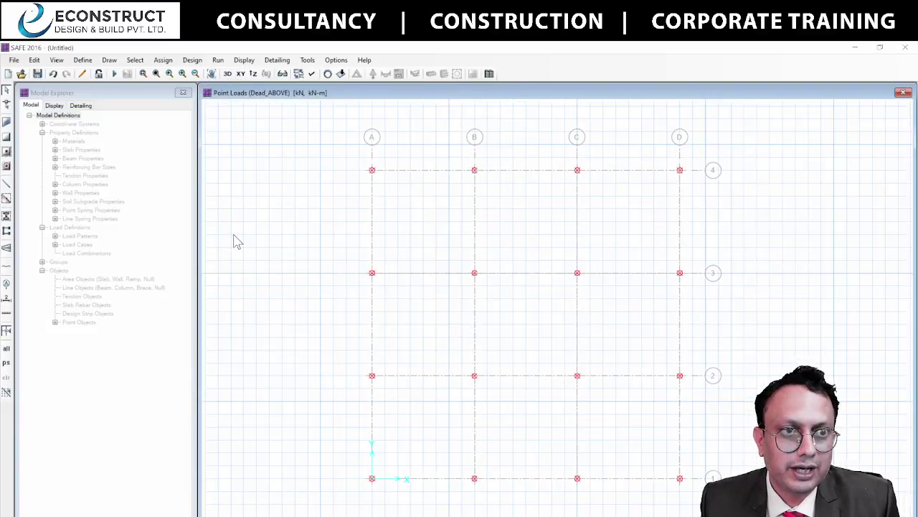
left_click(8, 137)
left_click(372, 170)
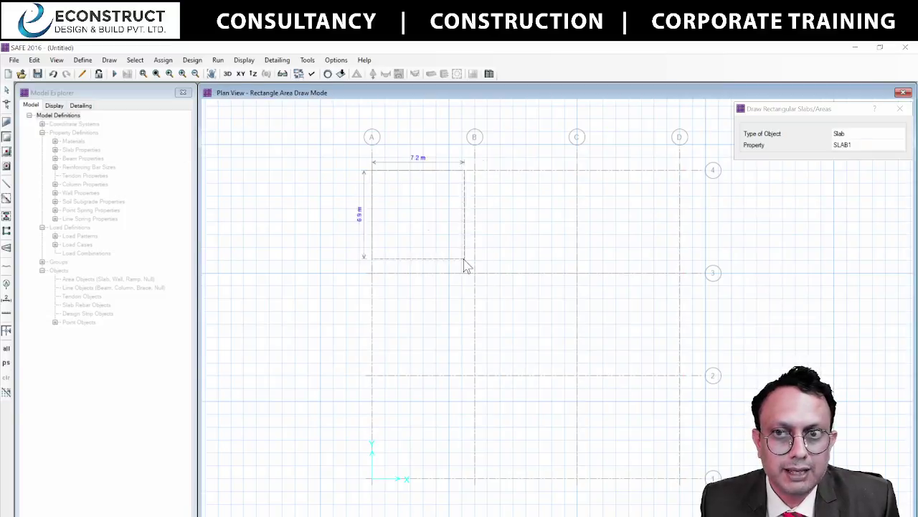
left_click(679, 478)
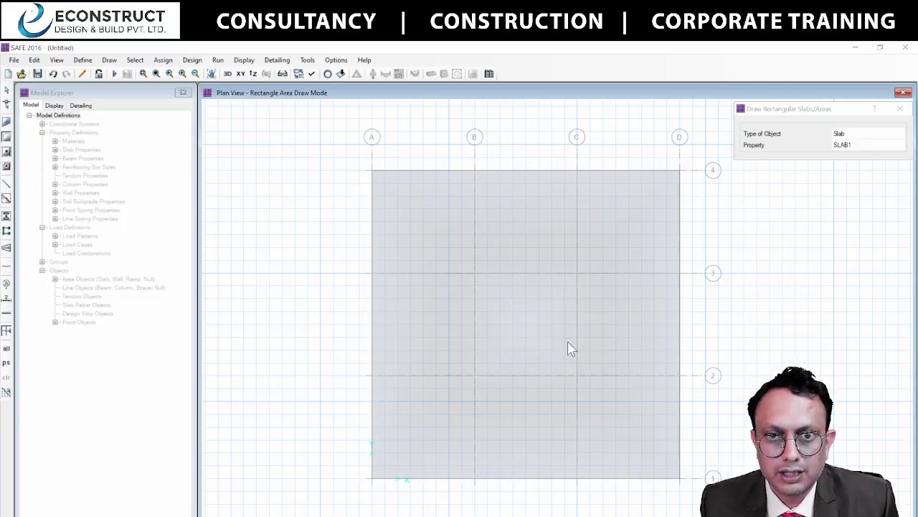
key("Escape")
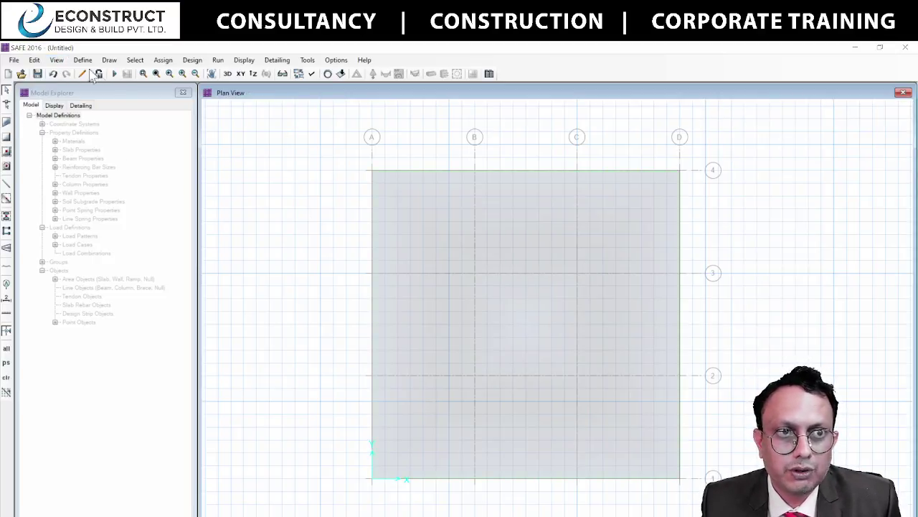
Show the Dead_ABOVE point loads again over the drawn slab
left_click(40, 61)
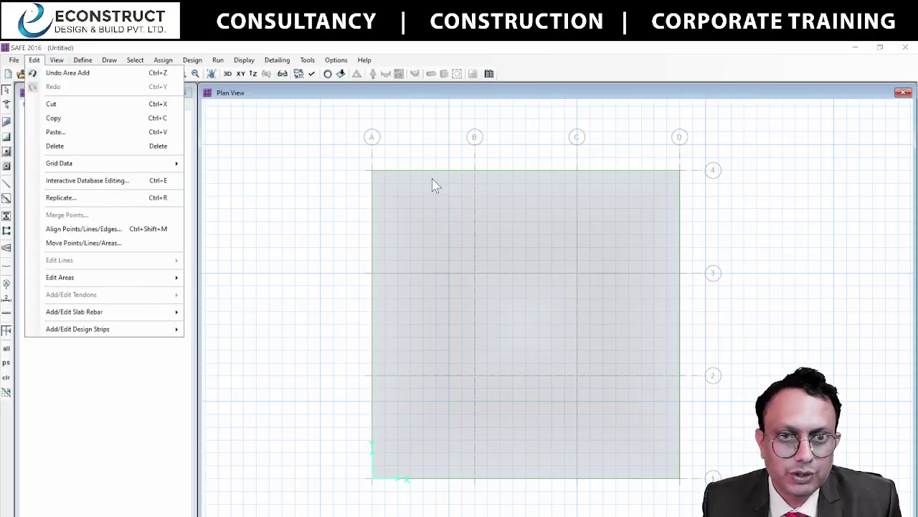
left_click(342, 73)
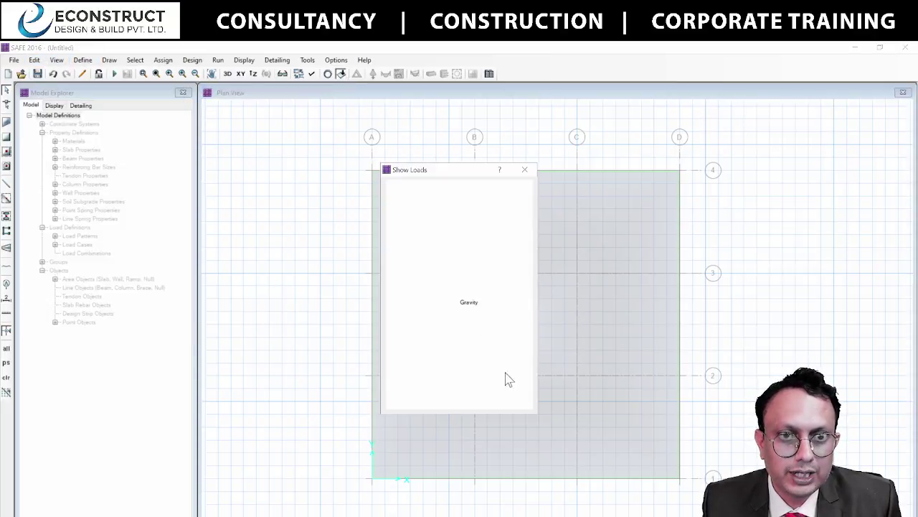
left_click(429, 395)
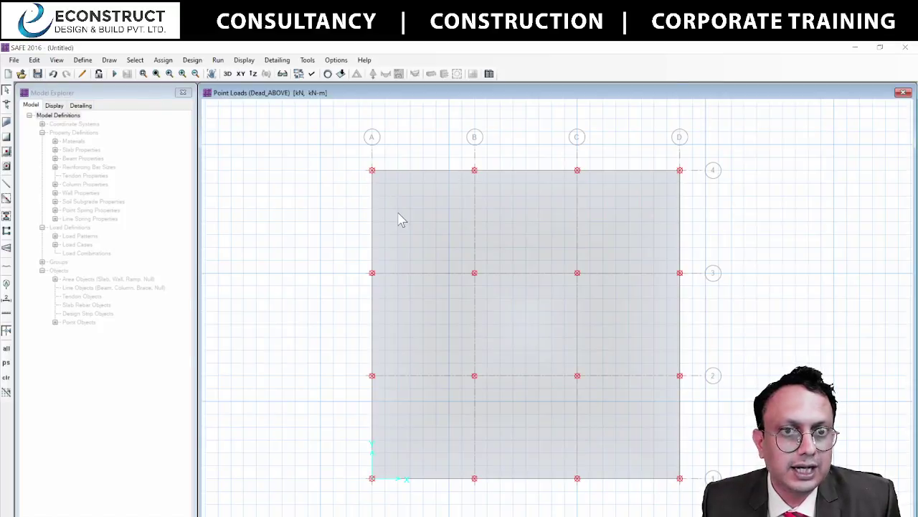
Select the slab and expand it outward by an equal offset beyond the outer grid lines on all sides
left_click(34, 59)
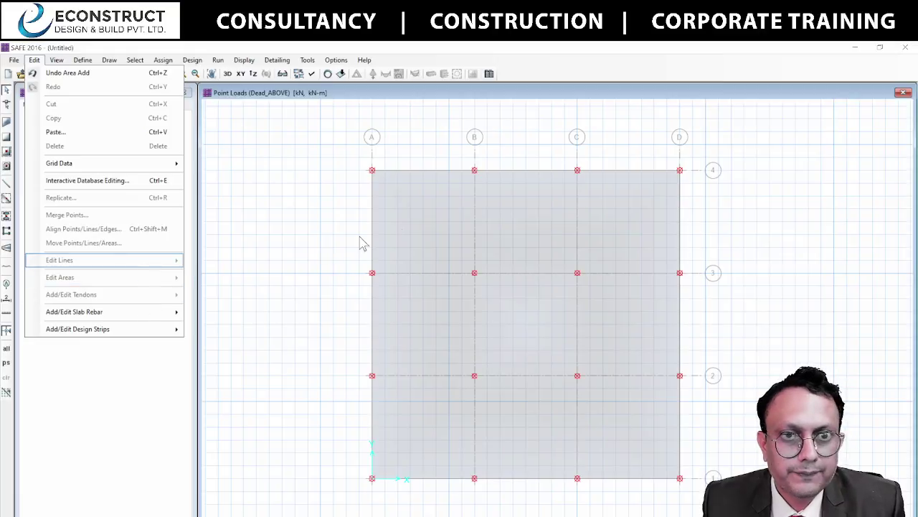
left_click(425, 215)
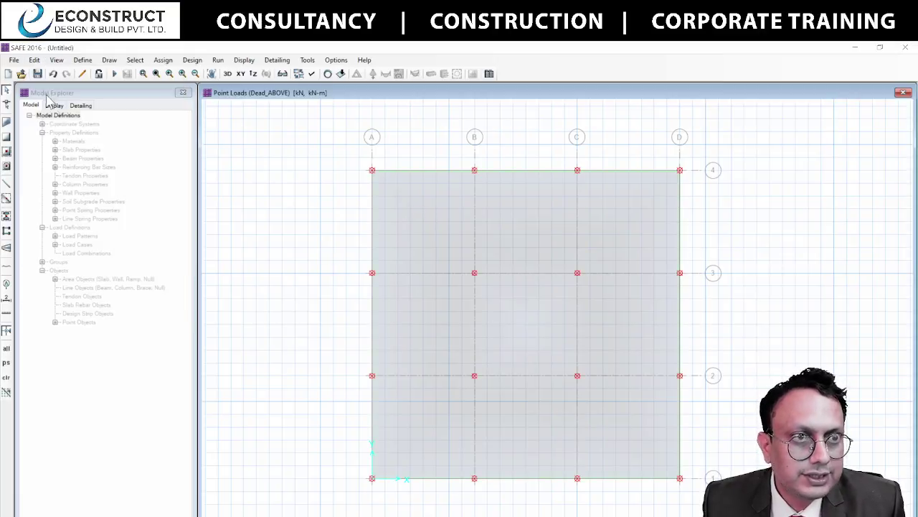
left_click(34, 60)
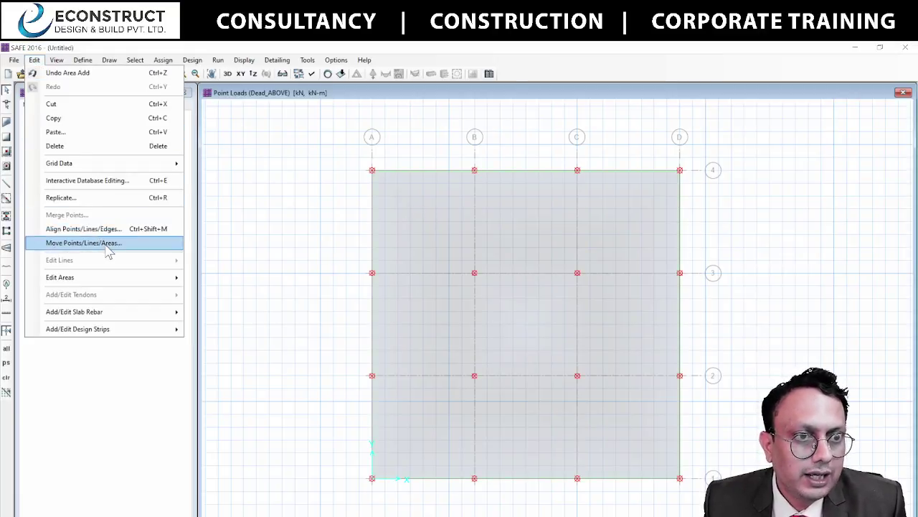
mouse_move(127, 280)
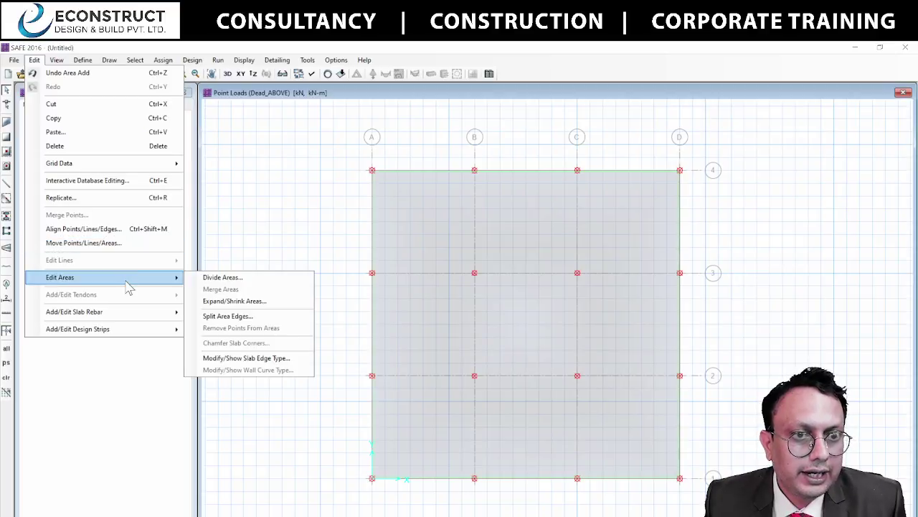
left_click(248, 302)
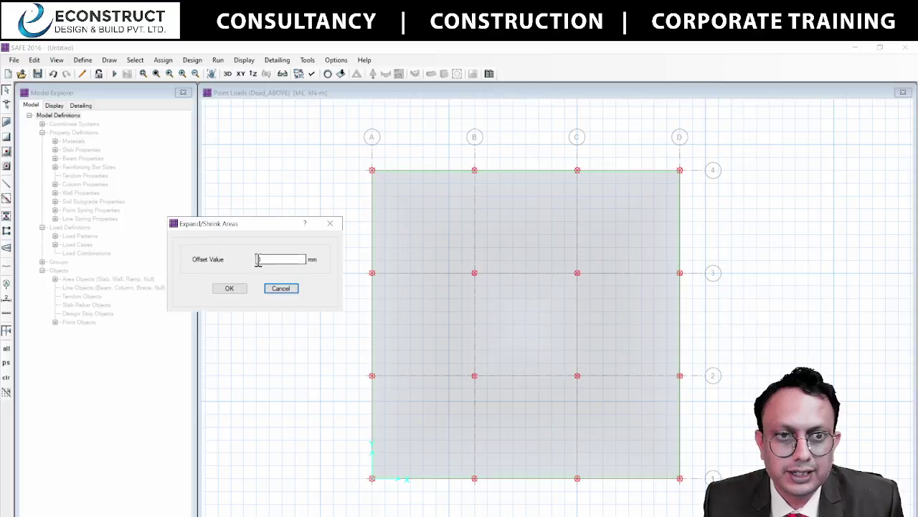
double_click(280, 260)
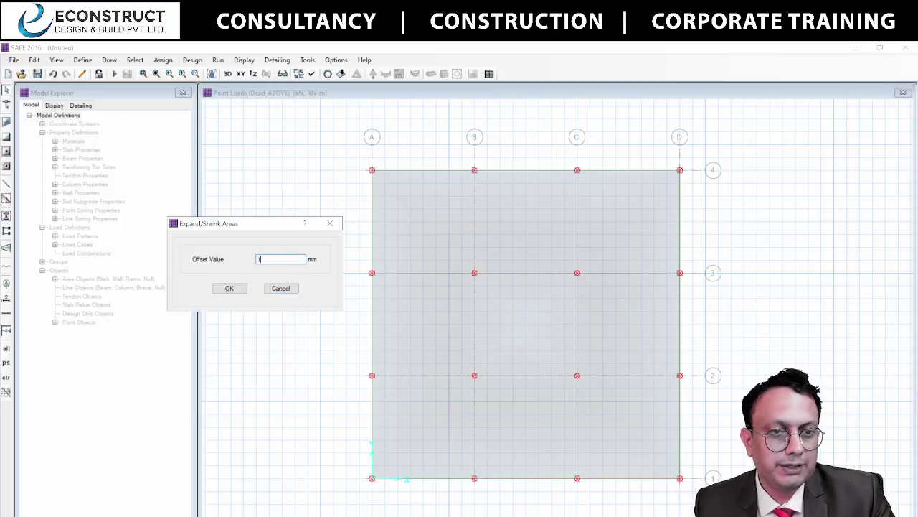
left_click(238, 289)
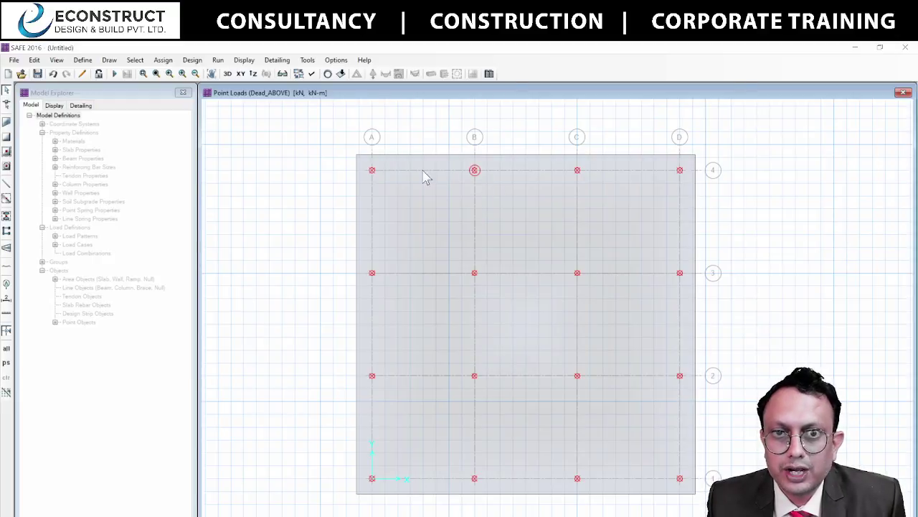
Select the raft slab and start assigning a soil subgrade property to it
scroll(474, 176, "up", 2)
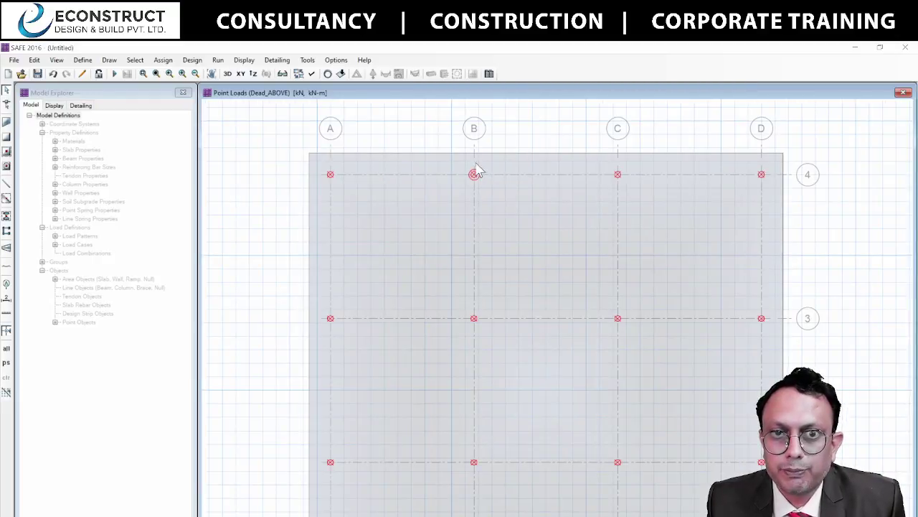
scroll(387, 248, "down", 1)
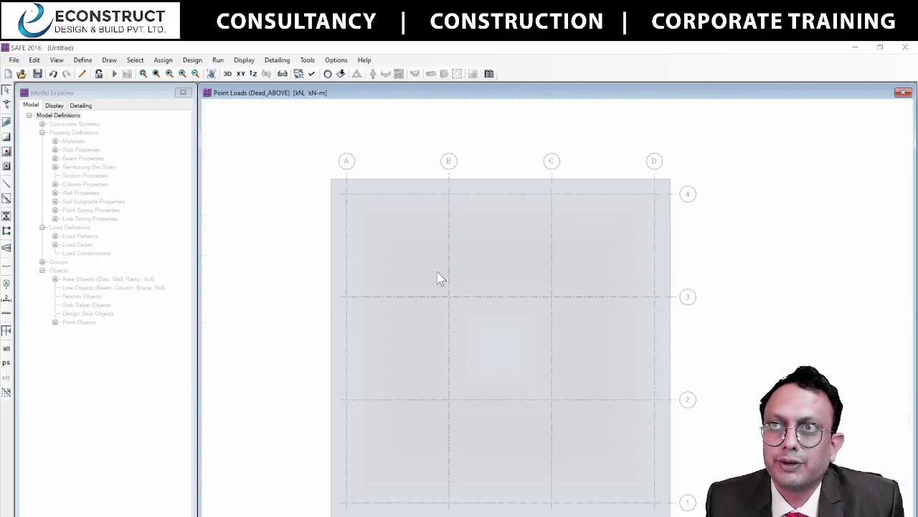
middle_click_drag(440, 279, 349, 251)
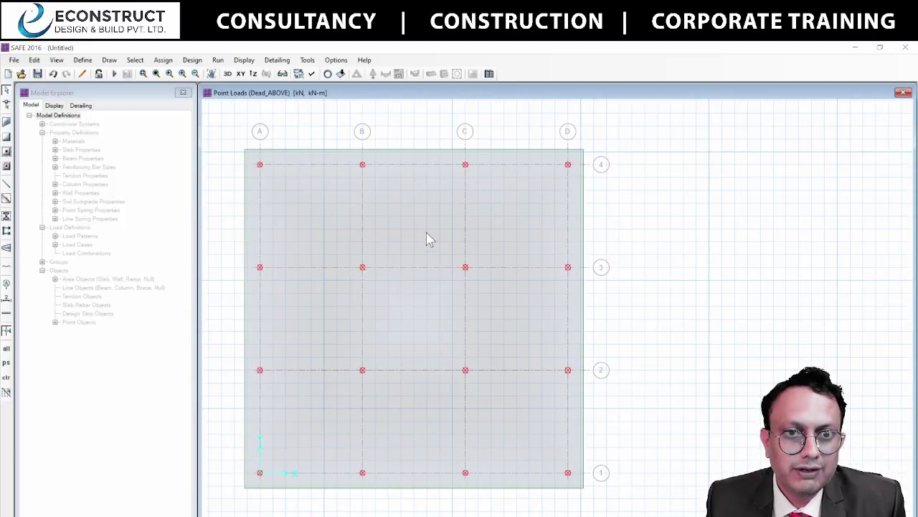
left_click(163, 60)
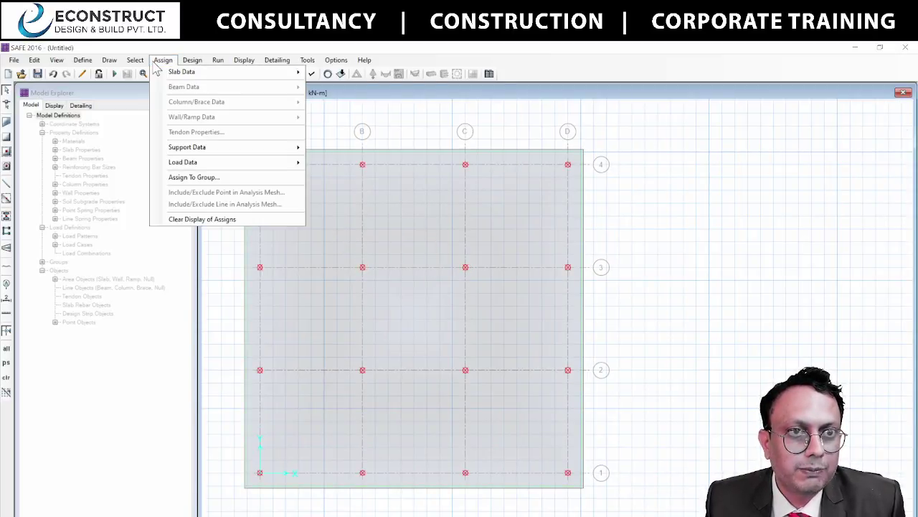
key("Escape")
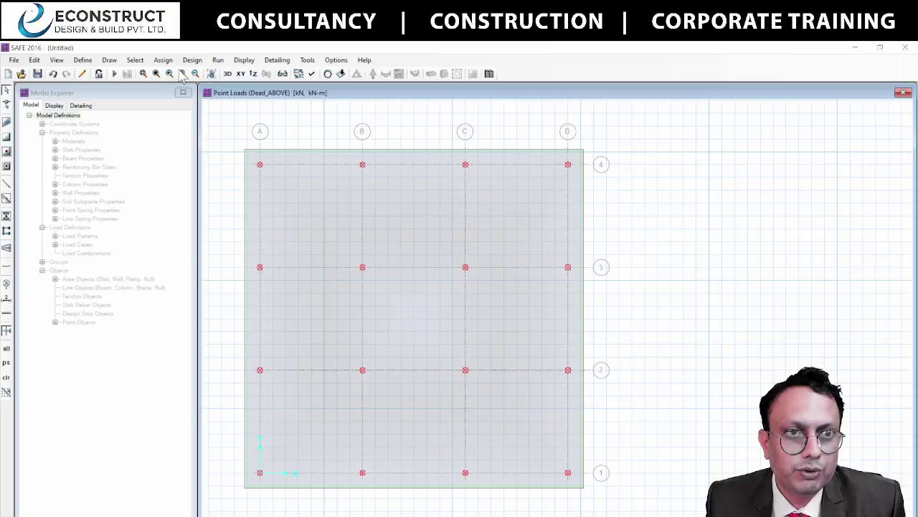
left_click(162, 60)
mouse_move(204, 148)
left_click(392, 150)
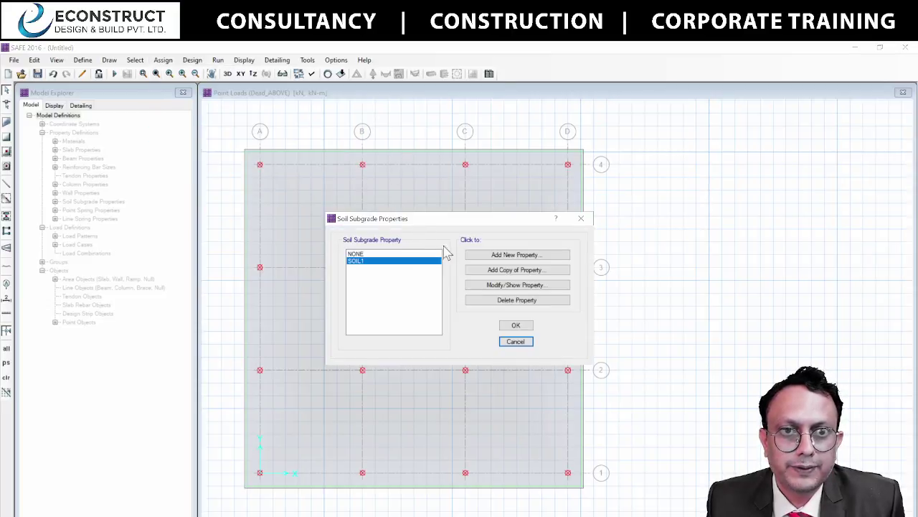
Review the subgrade modulus and nonlinear option of the SOIL1 property, and assign SOIL1 to the slab
left_click_drag(450, 223, 315, 141)
left_click(381, 202)
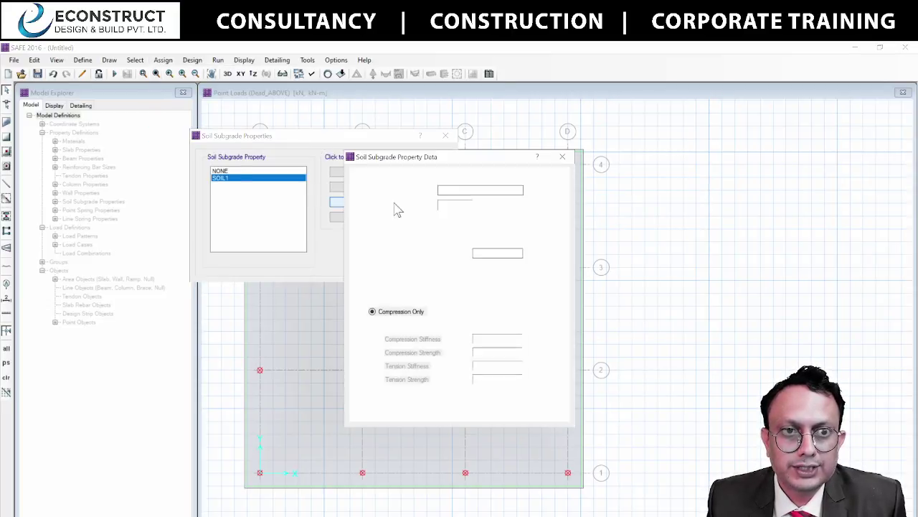
left_click_drag(506, 254, 456, 253)
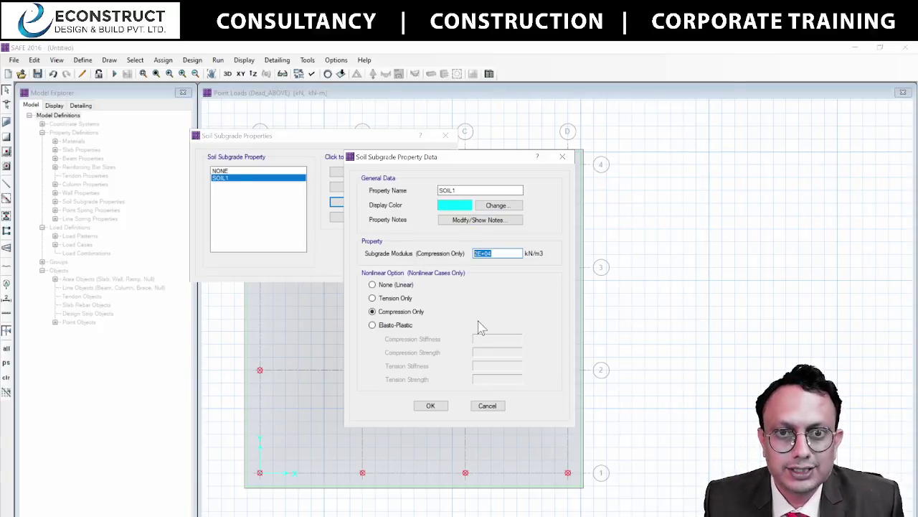
left_click(430, 405)
left_click(384, 203)
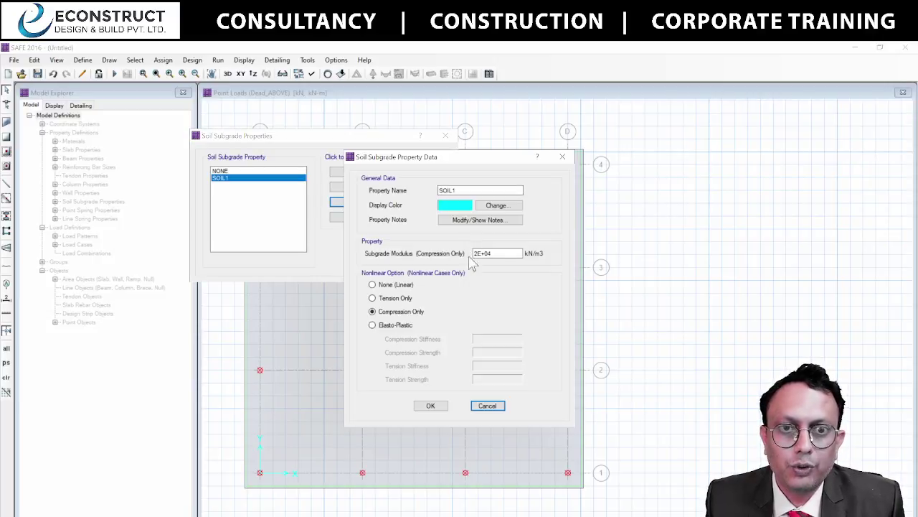
double_click(502, 254)
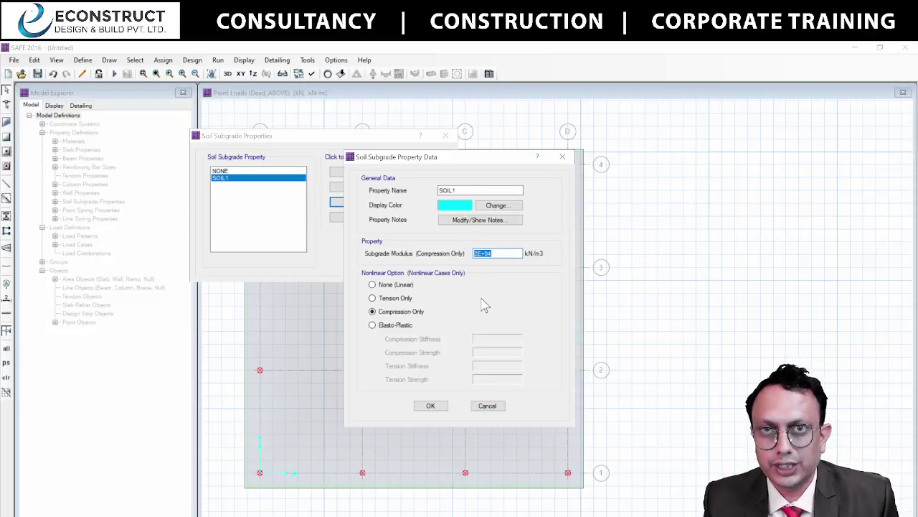
left_click(429, 405)
left_click(380, 243)
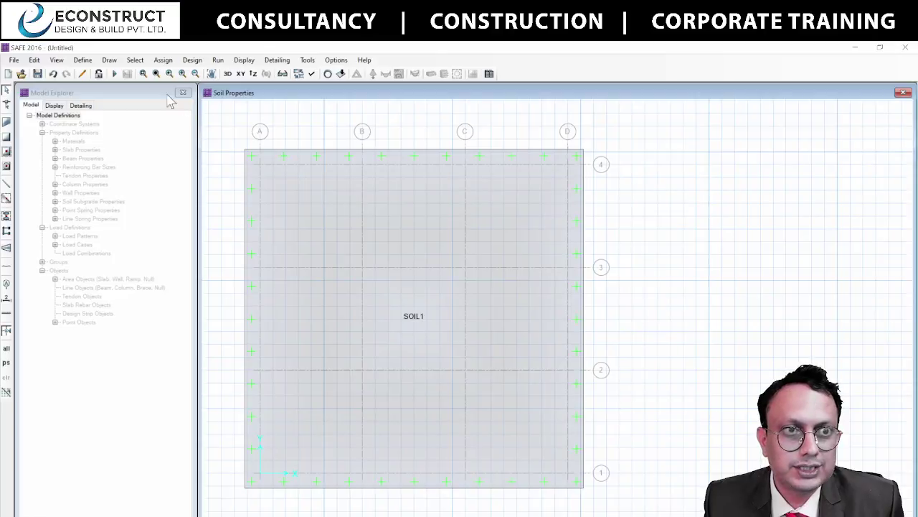
Edit the SLAB1 slab property to a thickness of 800 mm and the Mat type
left_click(56, 149)
double_click(82, 159)
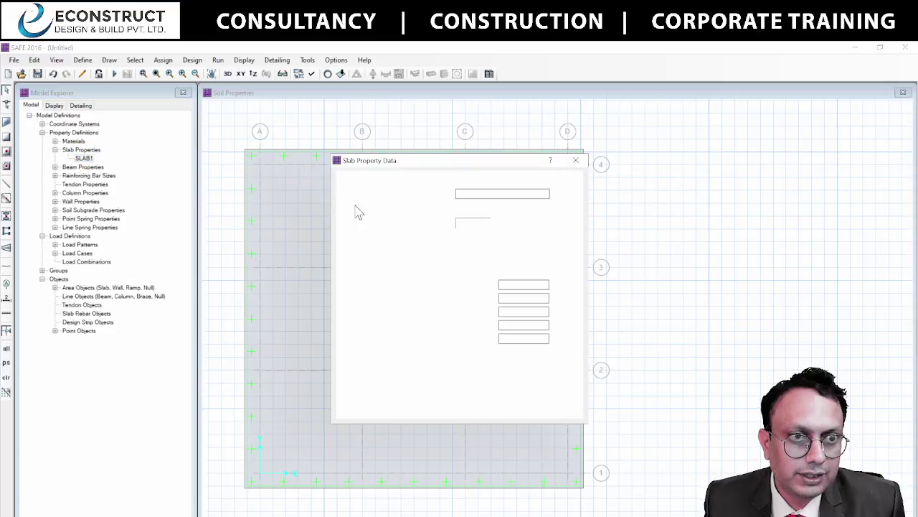
left_click(506, 209)
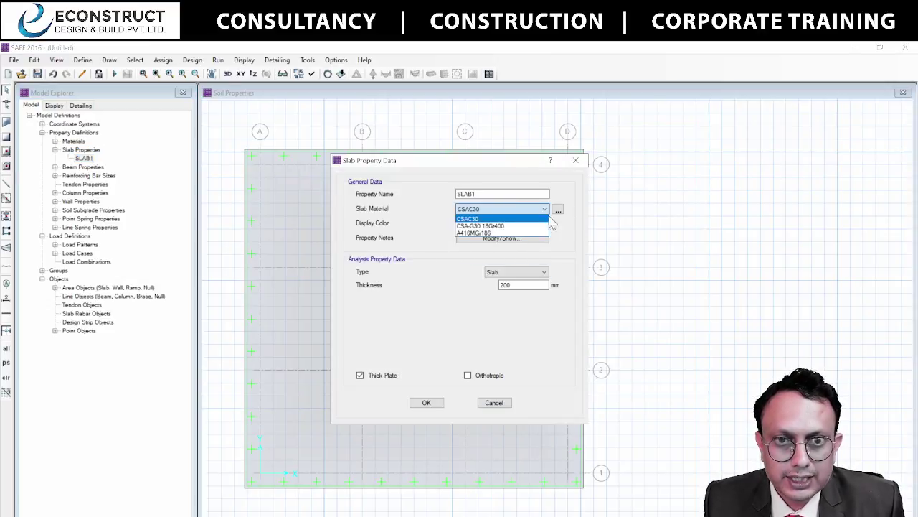
left_click(572, 228)
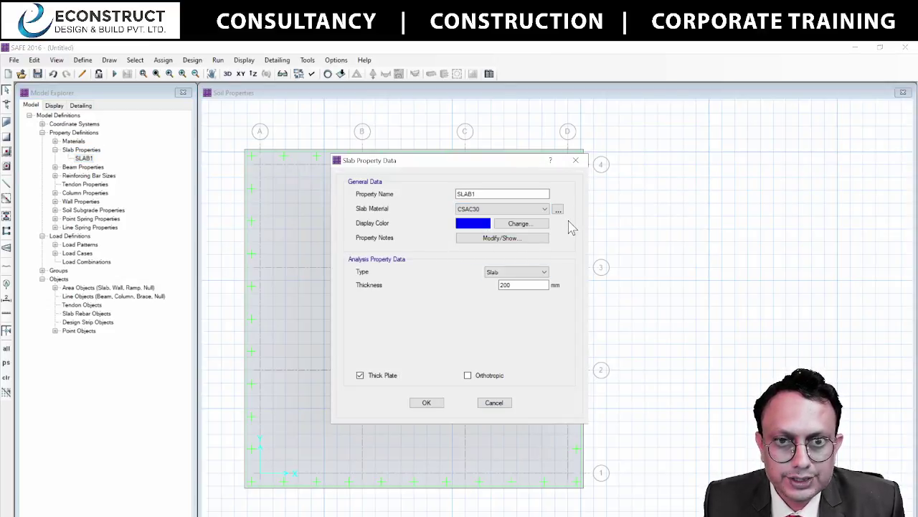
left_click_drag(526, 285, 473, 298)
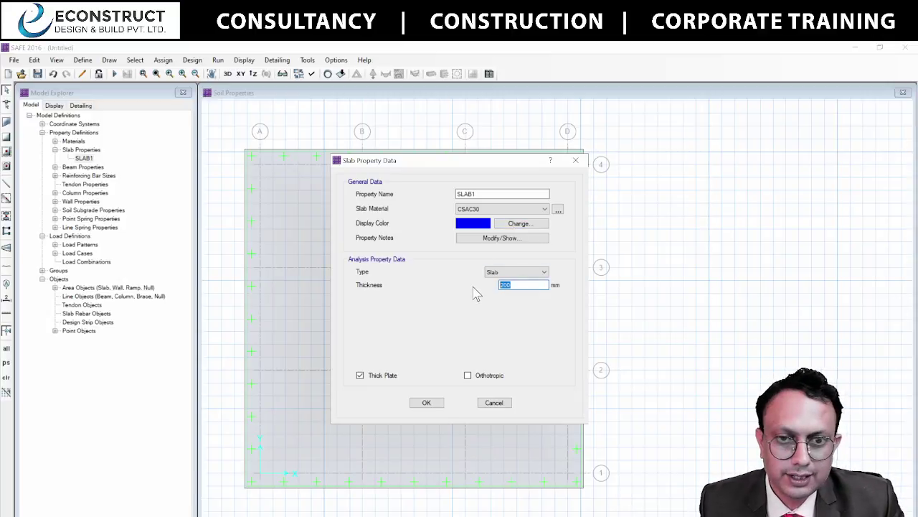
type("800")
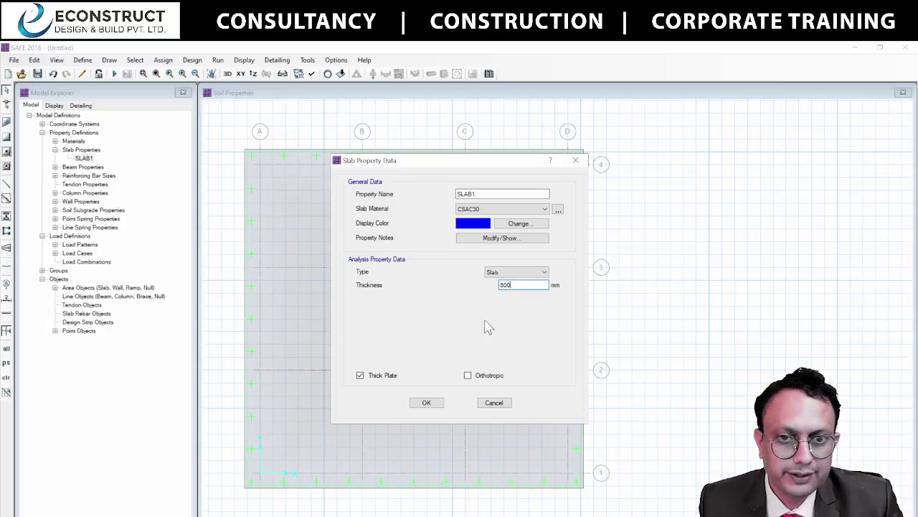
left_click(520, 274)
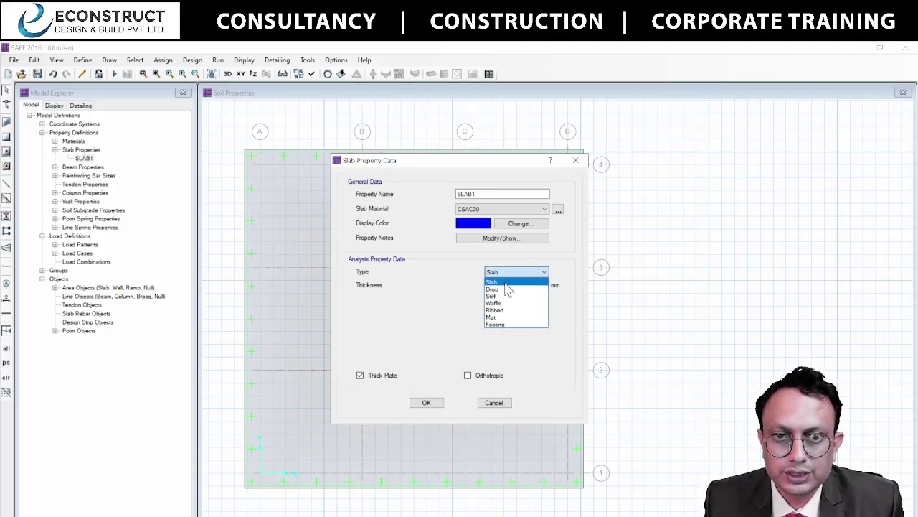
left_click(506, 318)
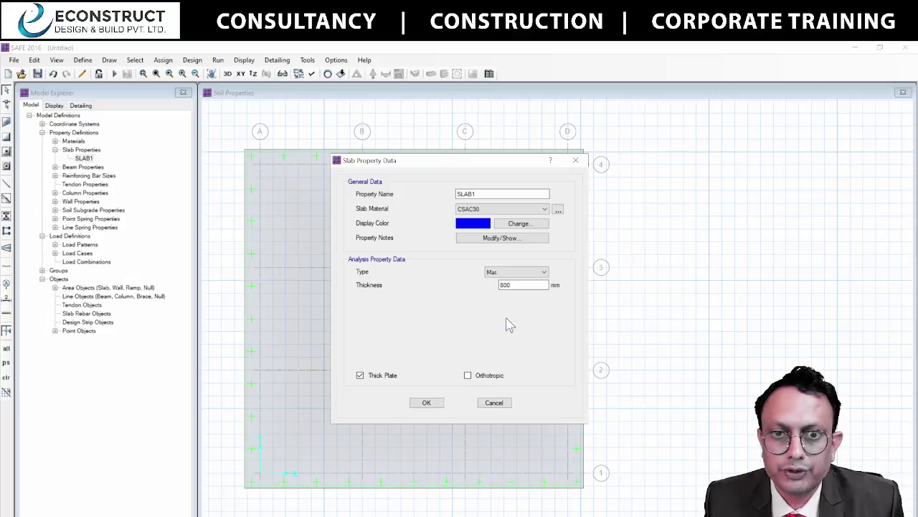
left_click(426, 403)
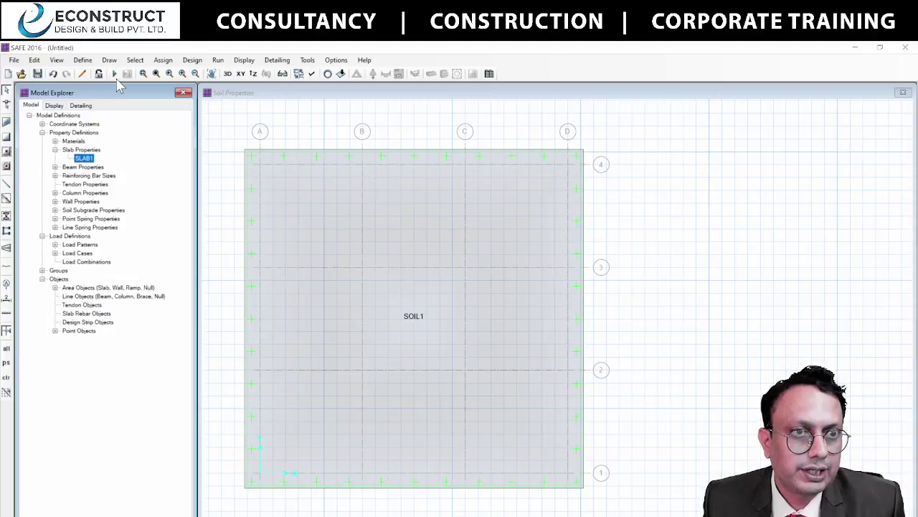
Save the model as 02 in the TRIAL folder and run the analysis
key("ctrl+s")
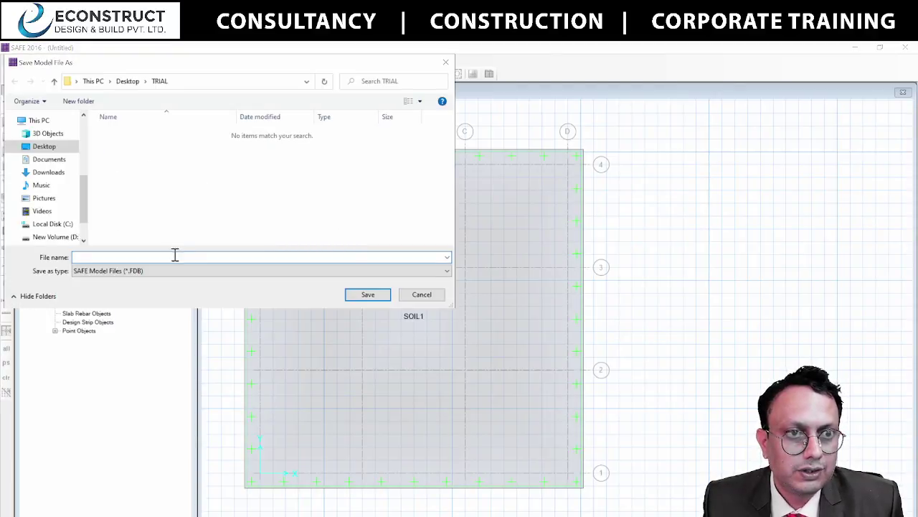
type("02")
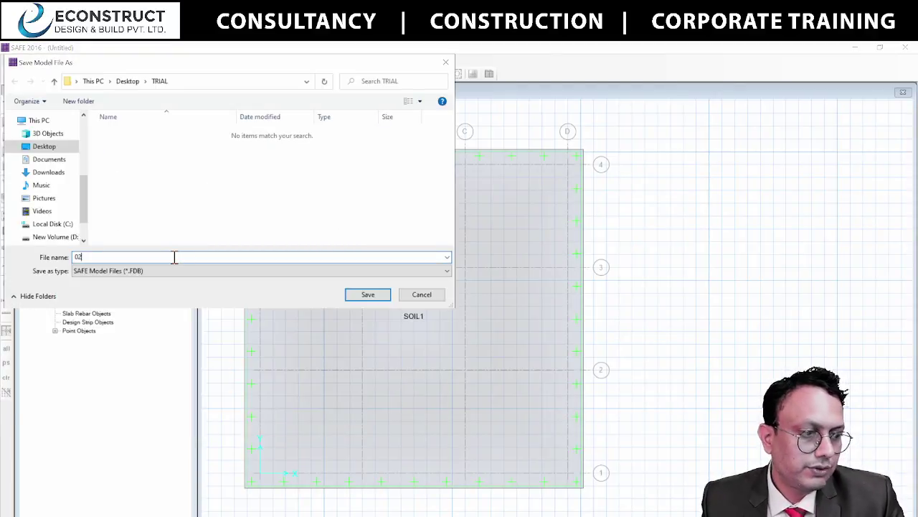
key("Return")
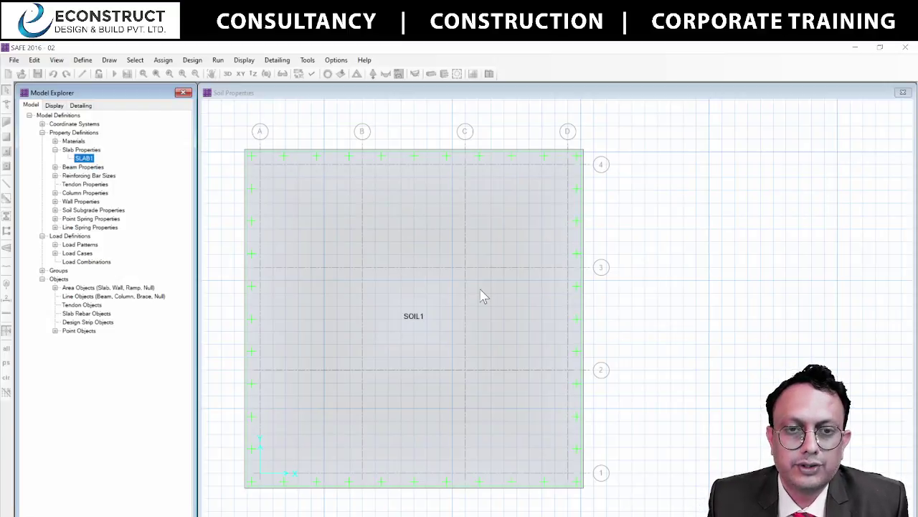
key("F5")
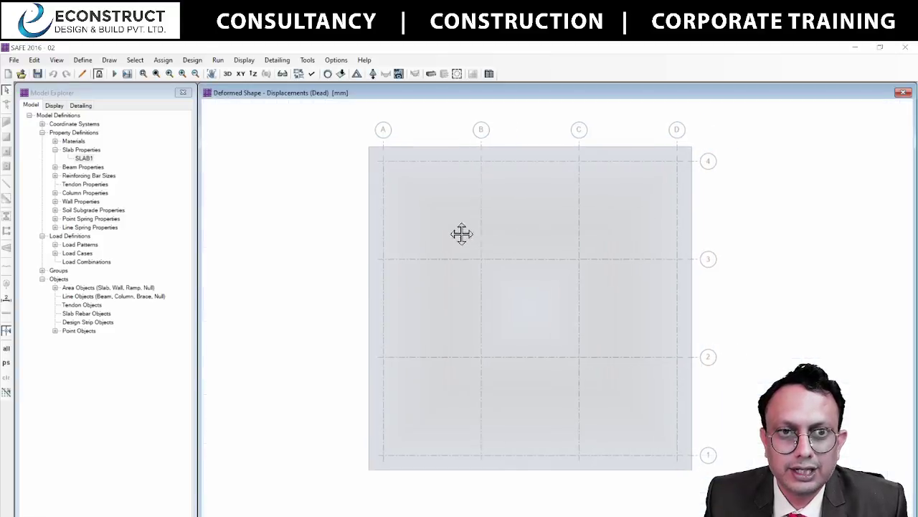
Display the Dead load case soil pressures as contours on the deformed shape and examine them across the raft, including corners
left_click(244, 60)
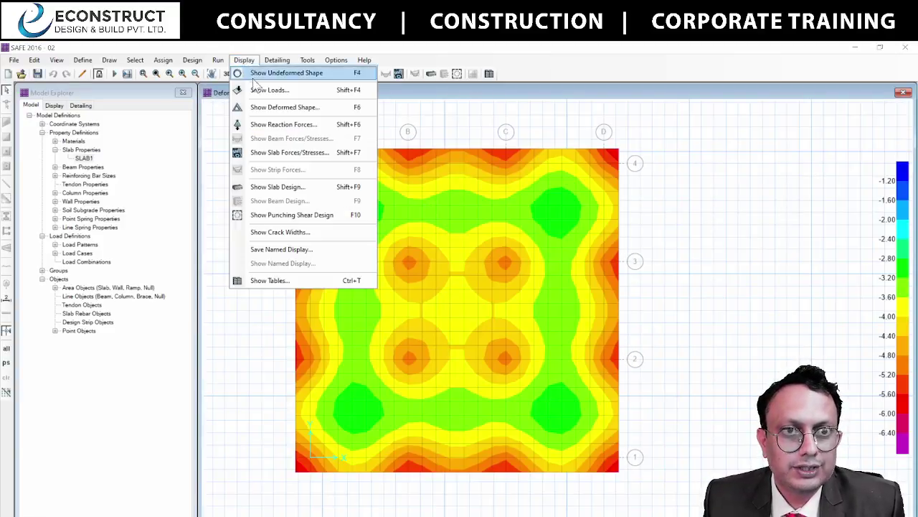
left_click(287, 125)
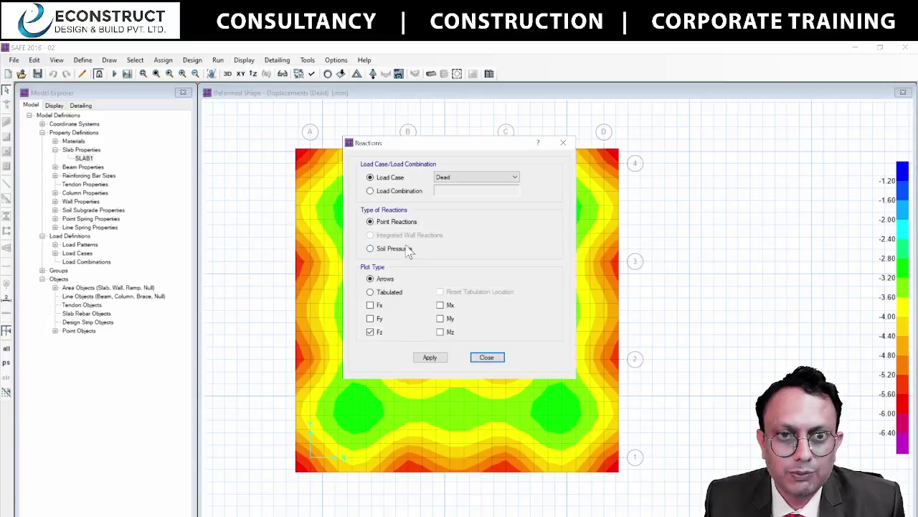
left_click(406, 248)
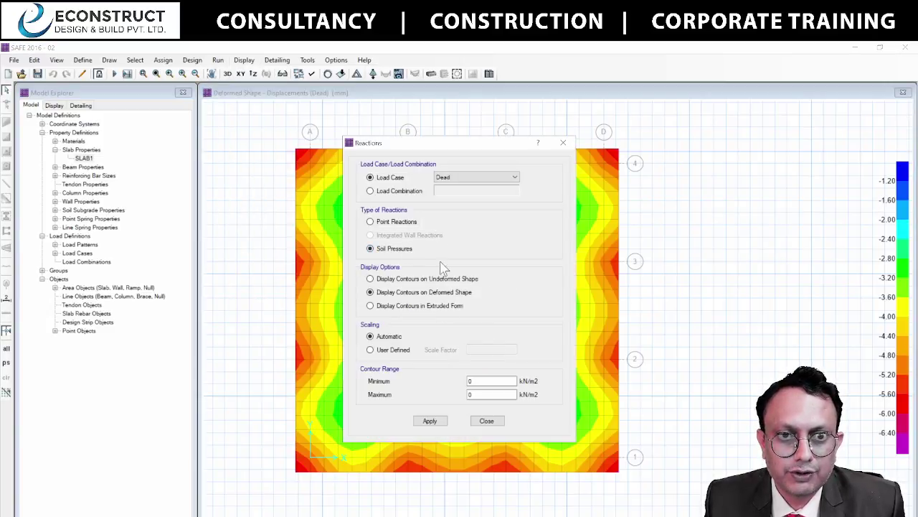
left_click(437, 423)
left_click_drag(503, 147, 230, 127)
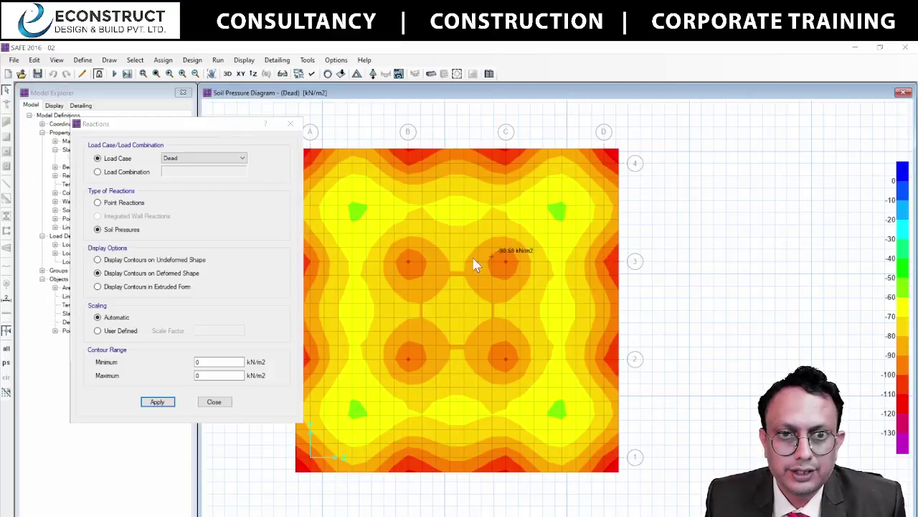
mouse_move(359, 215)
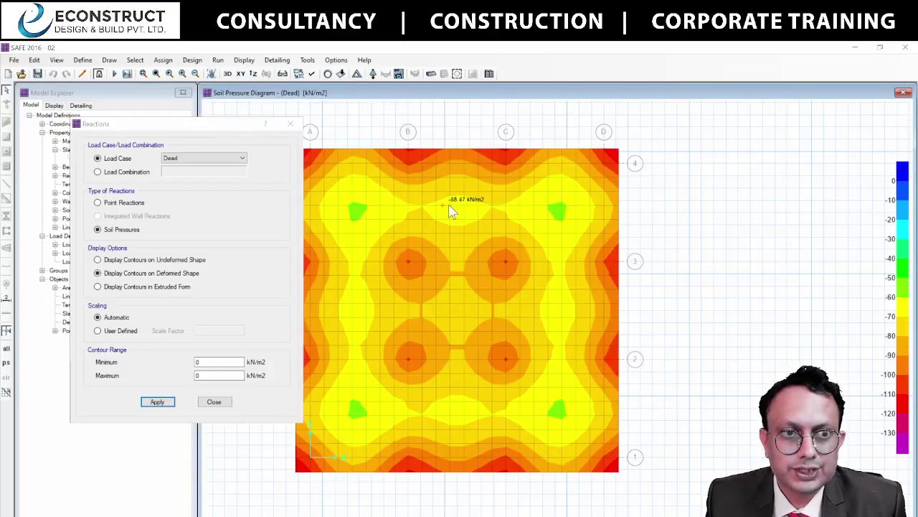
mouse_move(513, 342)
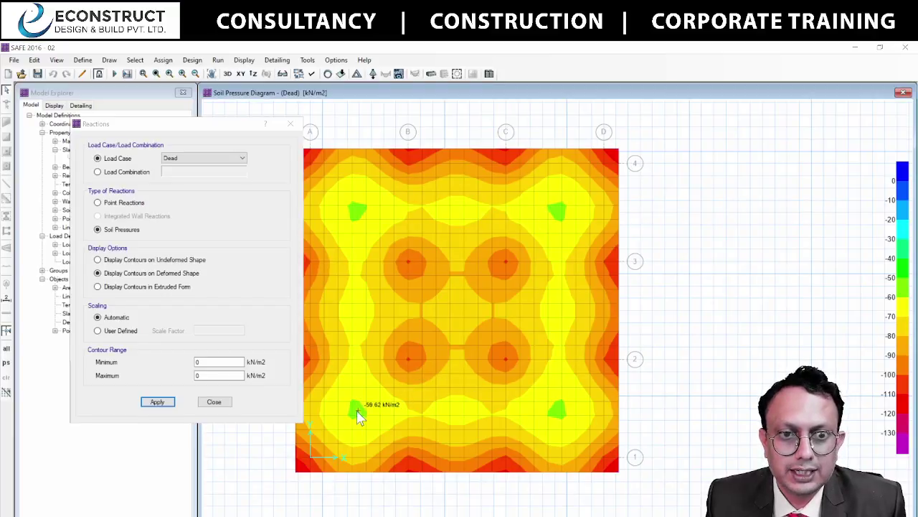
mouse_move(561, 414)
mouse_move(607, 156)
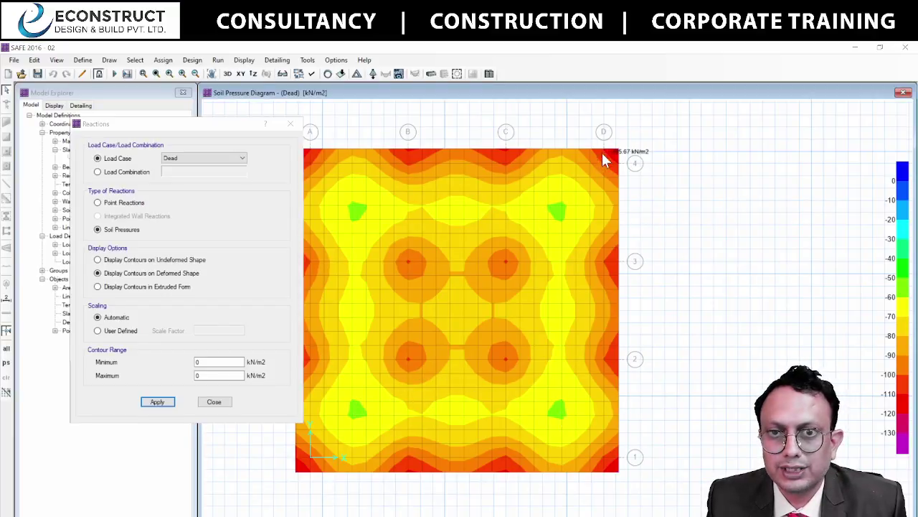
mouse_move(549, 216)
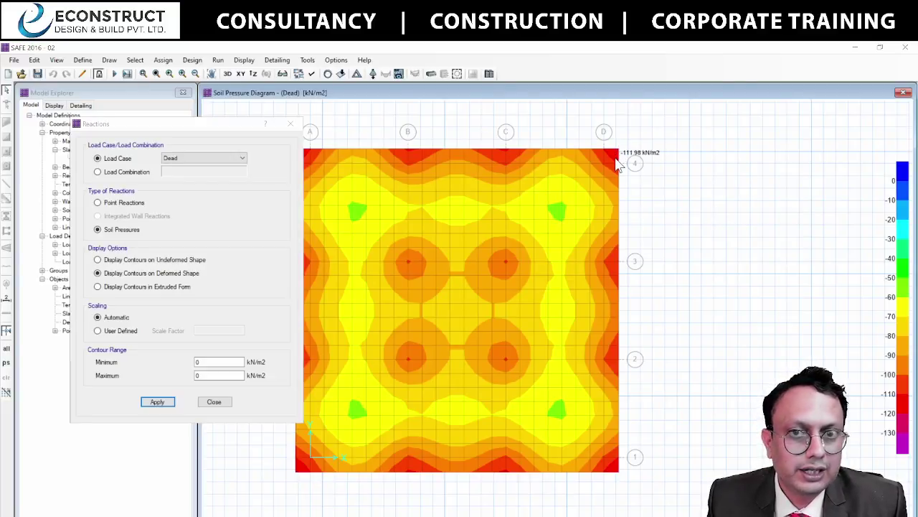
scroll(615, 164, "up", 1)
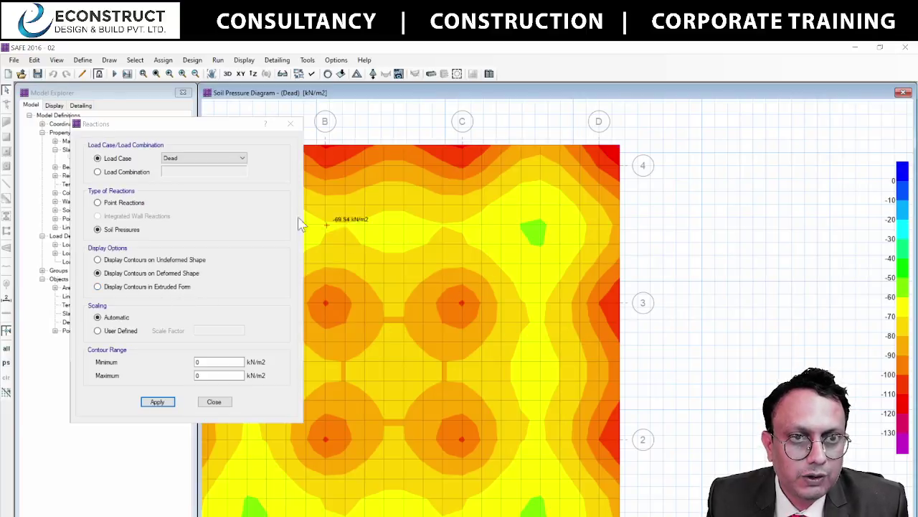
Switch the soil pressure contours to the undeformed shape and examine the pressures at the interior column locations
left_click(159, 260)
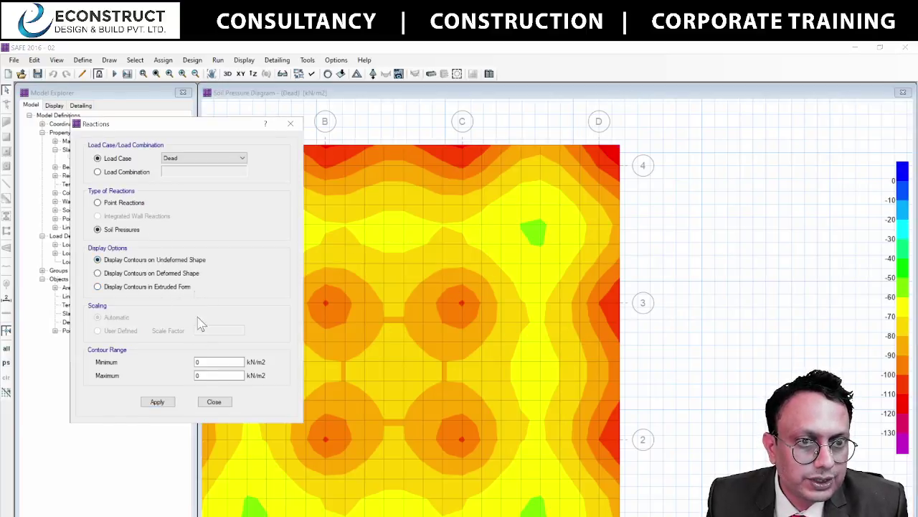
left_click(159, 403)
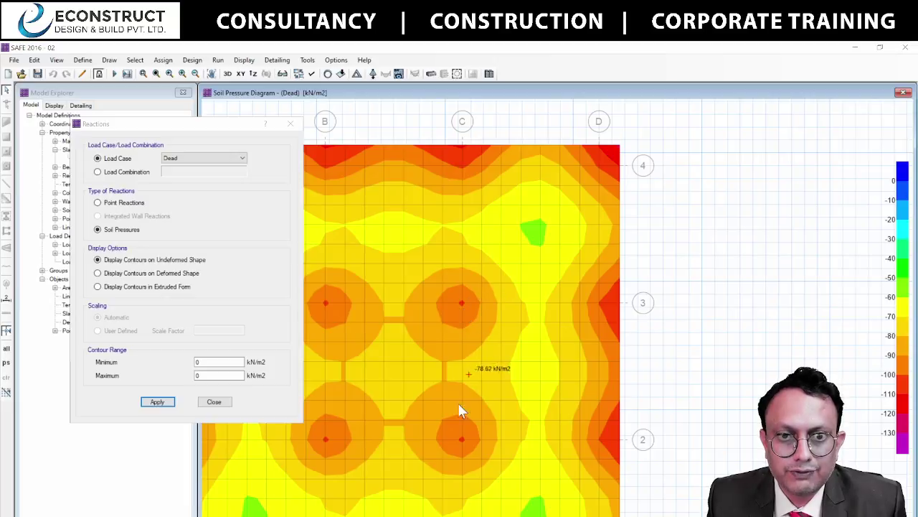
middle_click_drag(461, 440, 516, 363)
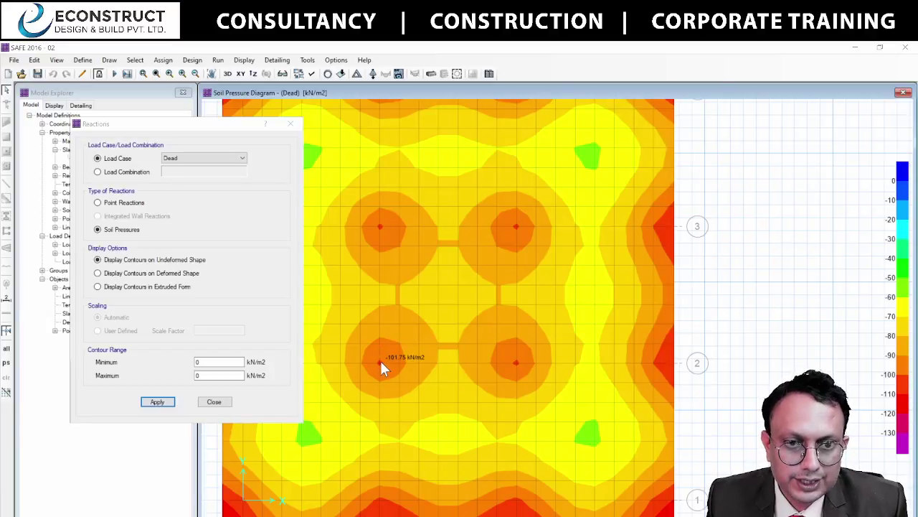
Switch to the ETABS model and show the plan view of the Base level in place of the plain 3-D view
middle_click_drag(378, 360, 502, 342)
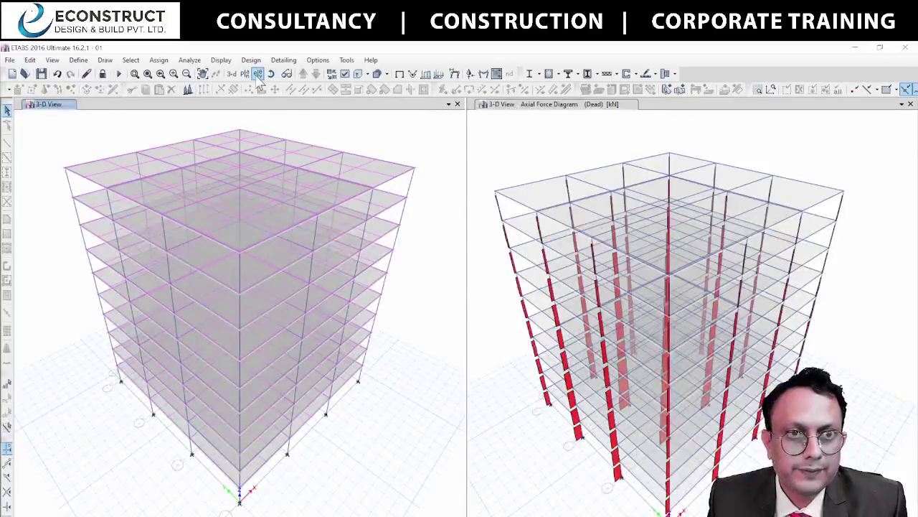
left_click(246, 74)
left_click(402, 330)
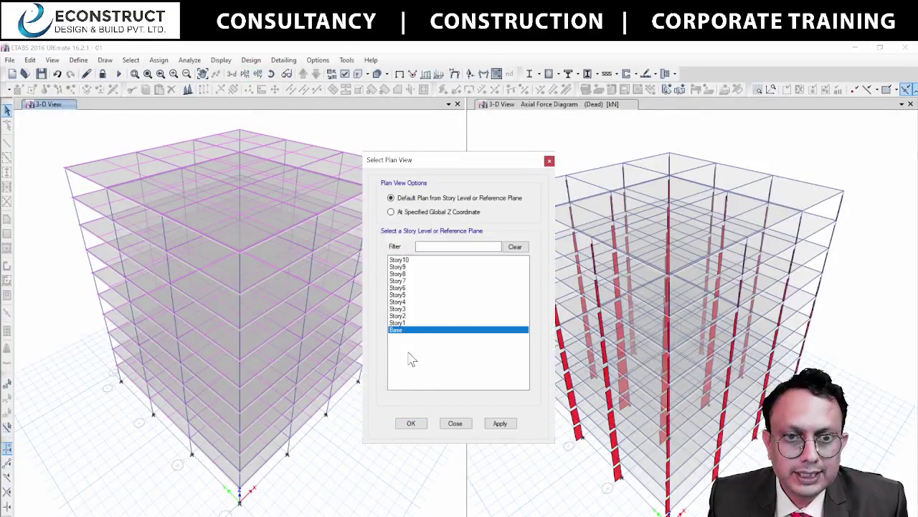
left_click(411, 424)
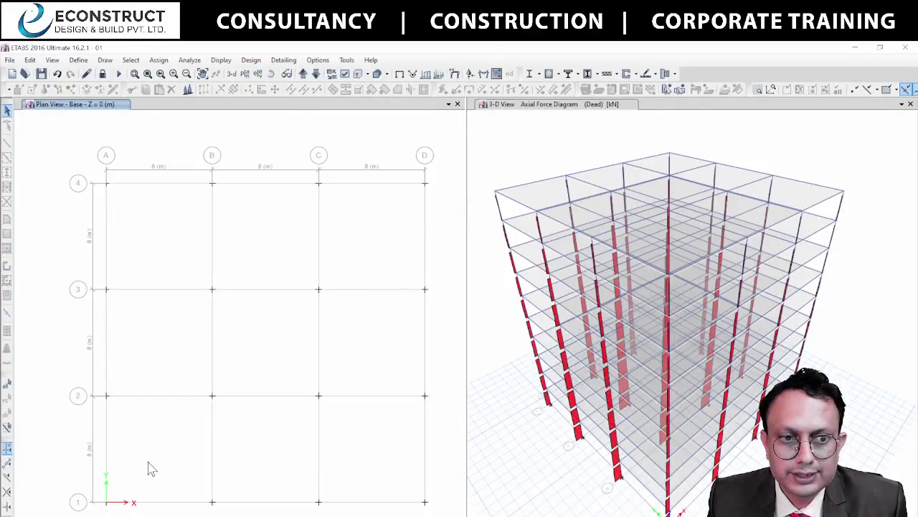
middle_click_drag(165, 467, 160, 424)
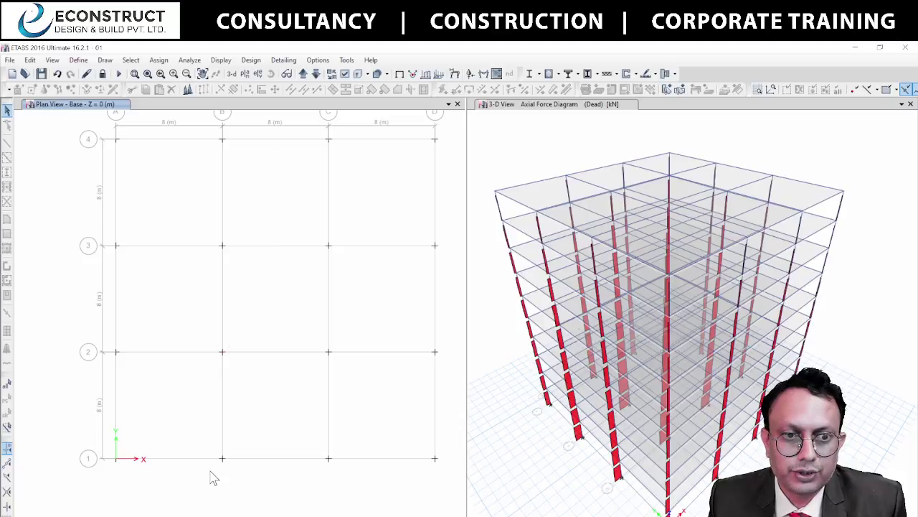
Display the Dead case Fz base reactions on the plan, first as arrows and then as tabulated values
left_click(470, 74)
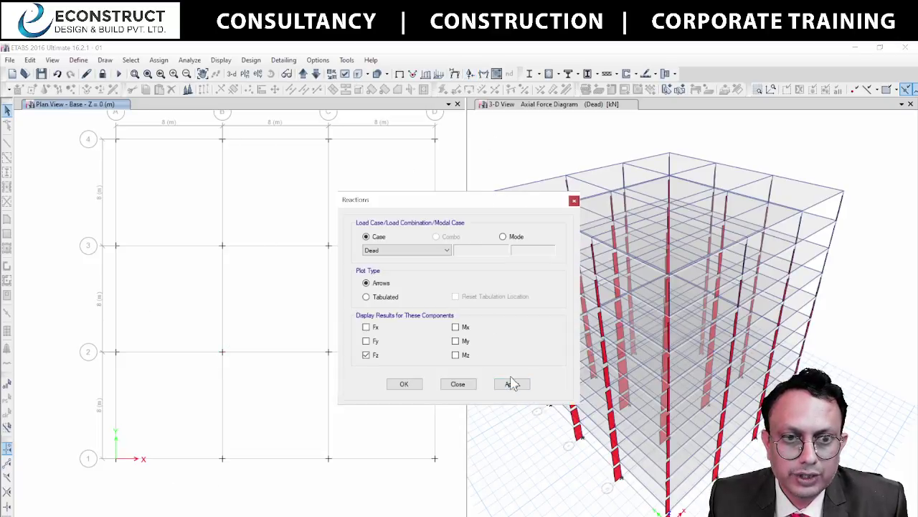
left_click(511, 384)
left_click(398, 295)
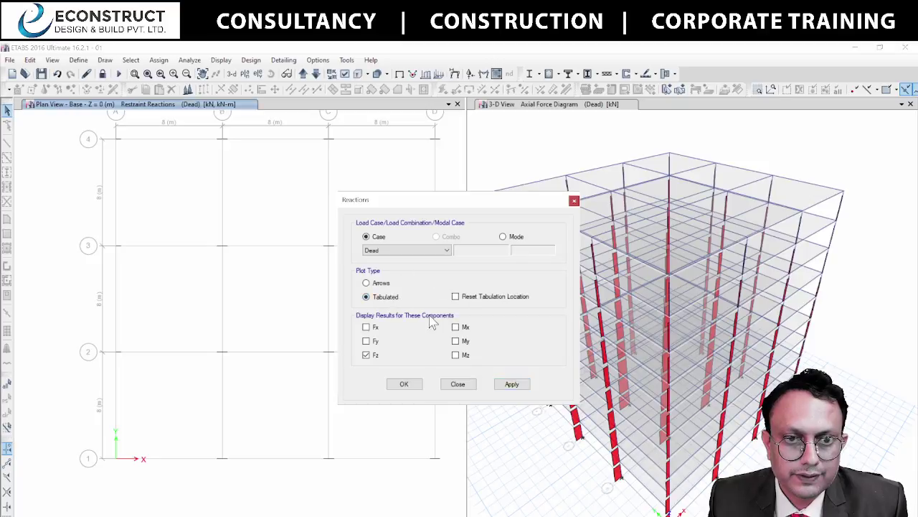
left_click(510, 385)
left_click(253, 442)
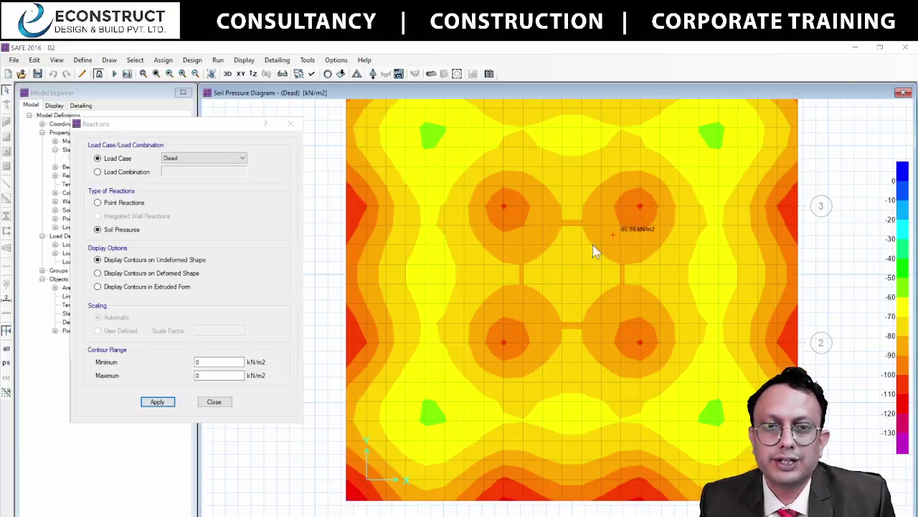
Back in SAFE, close the reaction display settings and show the punching shear design for the raft
left_click(213, 402)
scroll(521, 279, "down", 1)
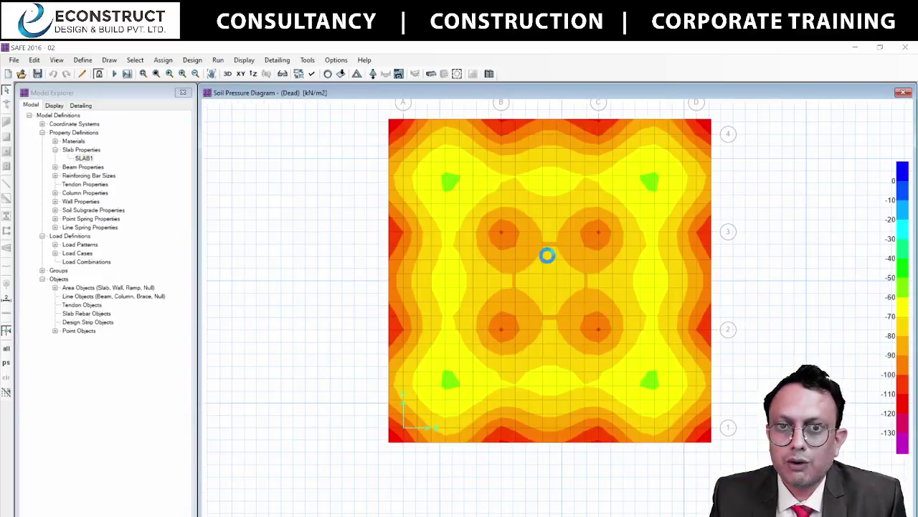
middle_click_drag(548, 254, 519, 274)
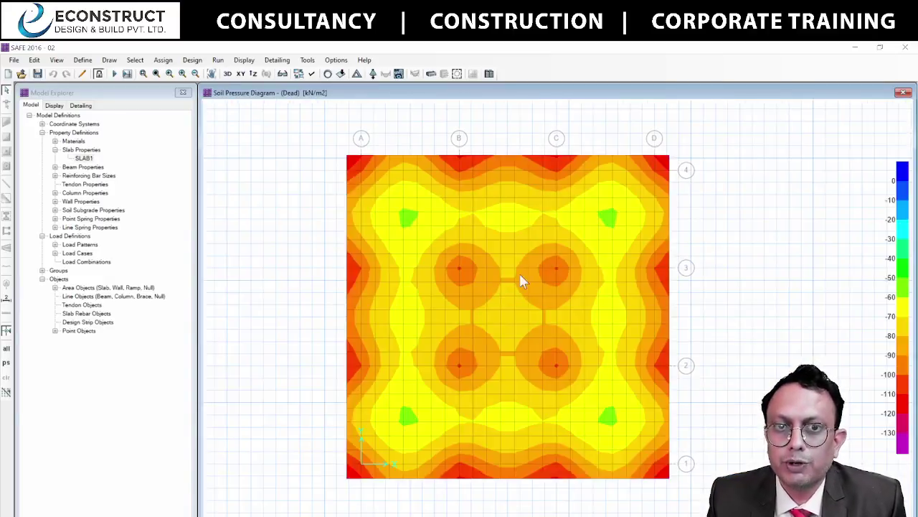
left_click(244, 60)
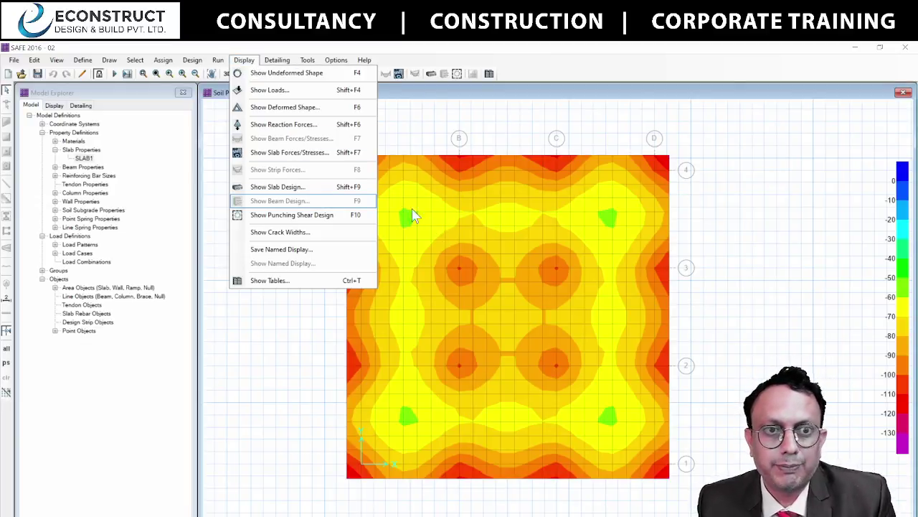
left_click(335, 215)
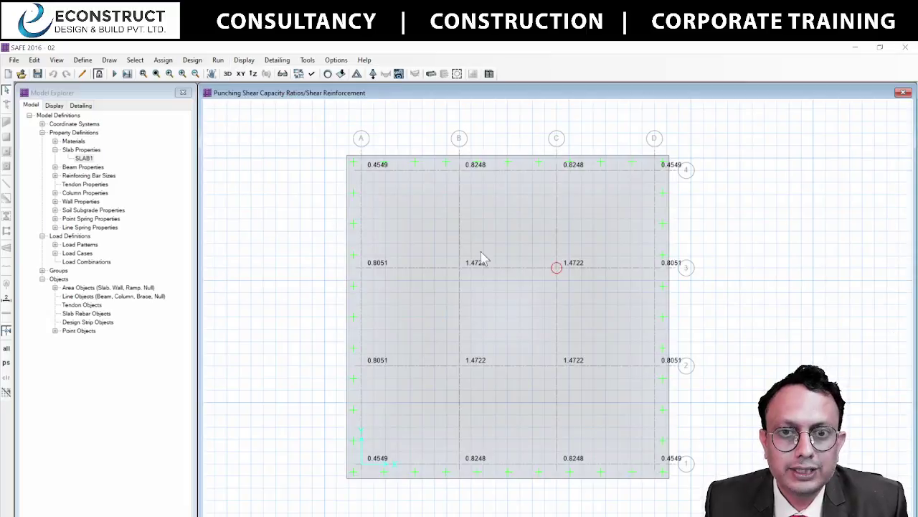
left_click(249, 61)
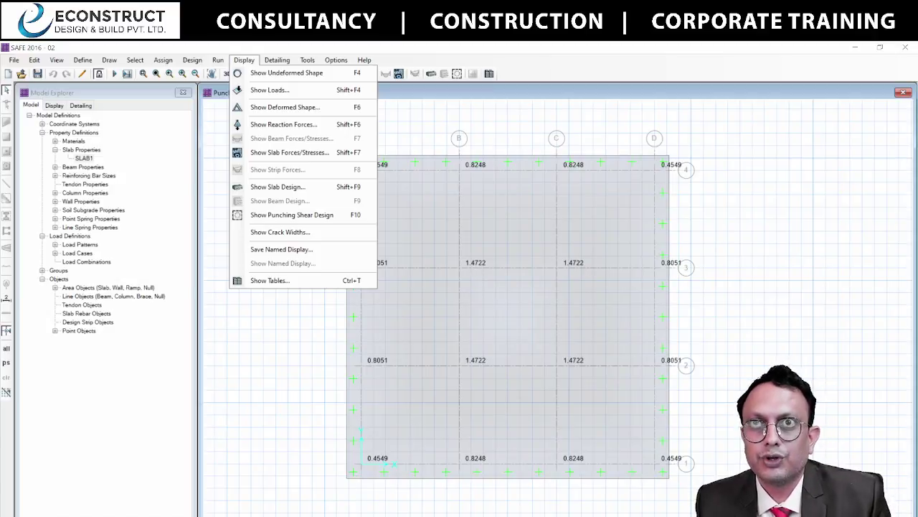
key("Escape")
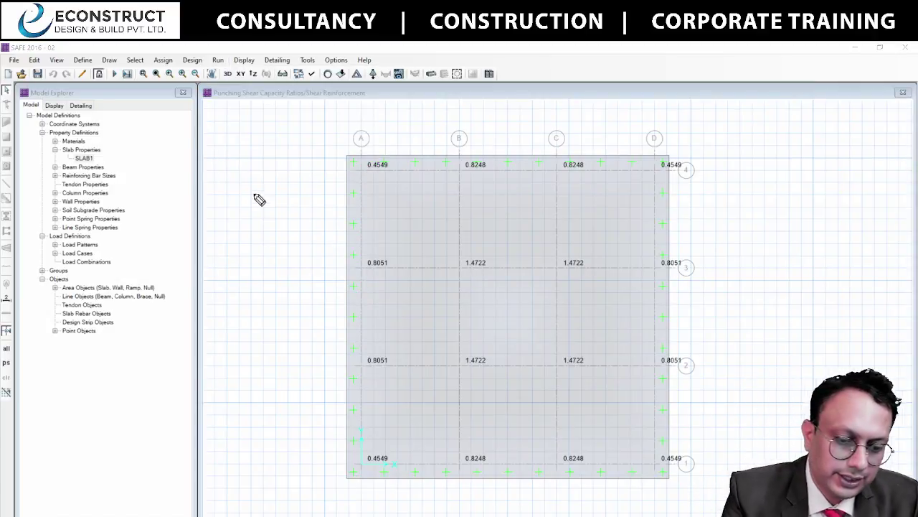
mouse_move(249, 189)
left_mouse_down()
mouse_move(280, 217)
mouse_move(263, 241)
left_mouse_up()
left_click_drag(290, 156, 285, 249)
left_click_drag(313, 185, 337, 204)
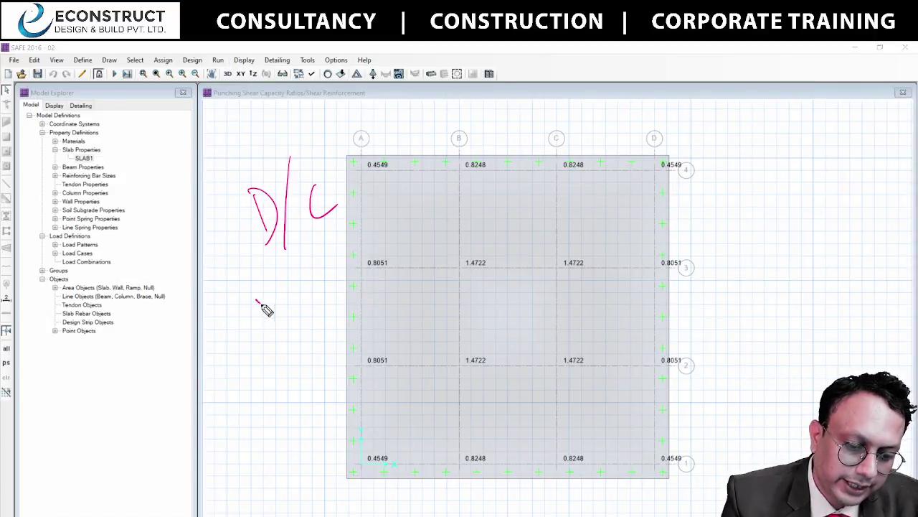
mouse_move(261, 303)
left_mouse_down()
mouse_move(283, 312)
mouse_move(311, 289)
mouse_move(349, 232)
mouse_move(381, 256)
mouse_move(408, 251)
mouse_move(414, 231)
mouse_move(466, 189)
mouse_move(476, 236)
mouse_move(486, 201)
left_mouse_up()
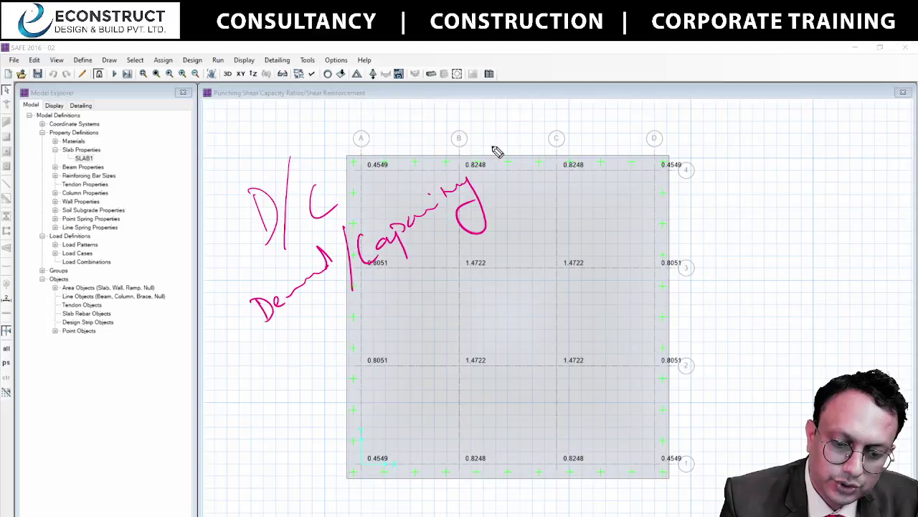
mouse_move(497, 128)
left_mouse_down()
mouse_move(488, 156)
mouse_move(529, 123)
mouse_move(541, 158)
mouse_move(588, 137)
left_mouse_up()
mouse_move(535, 180)
left_mouse_down()
mouse_move(558, 267)
mouse_move(573, 282)
left_mouse_up()
mouse_move(568, 343)
left_mouse_down()
mouse_move(559, 353)
mouse_move(574, 343)
left_mouse_up()
left_click_drag(460, 350, 475, 337)
mouse_move(476, 248)
left_mouse_down()
mouse_move(492, 262)
mouse_move(466, 274)
left_mouse_up()
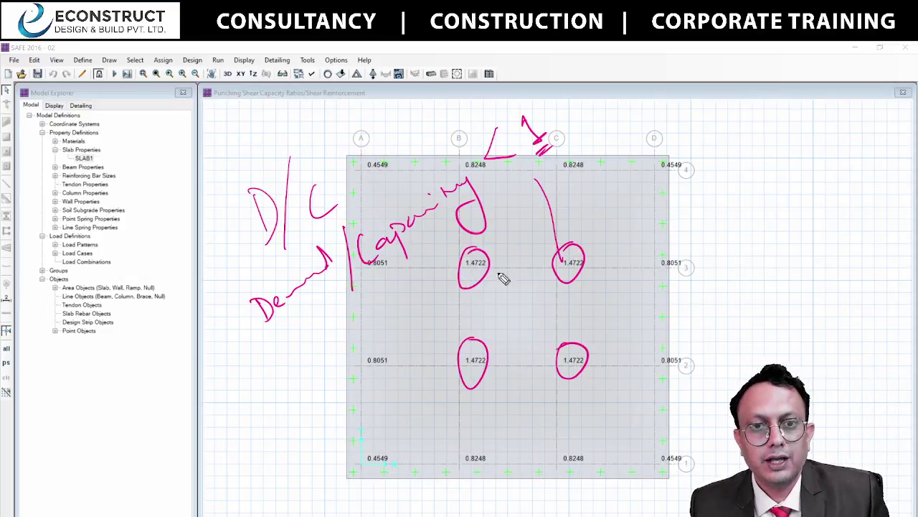
key("e")
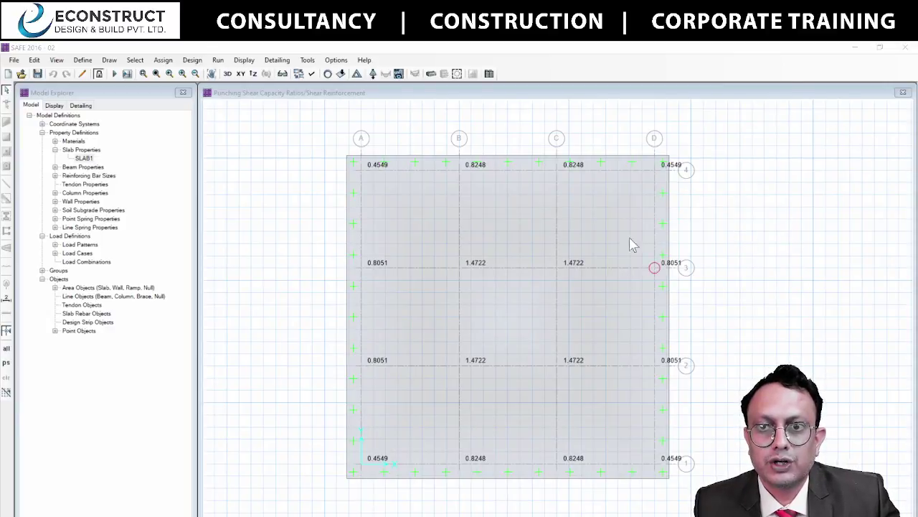
left_click(557, 268)
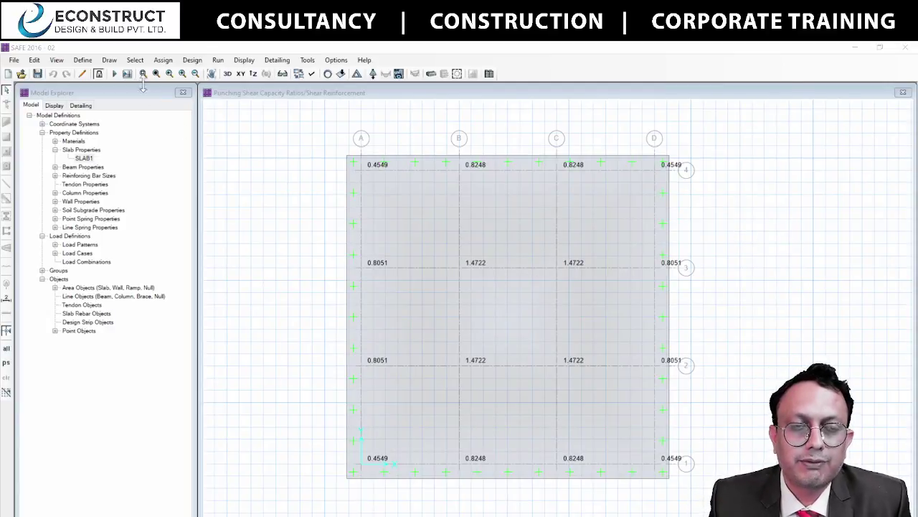
left_click(459, 268)
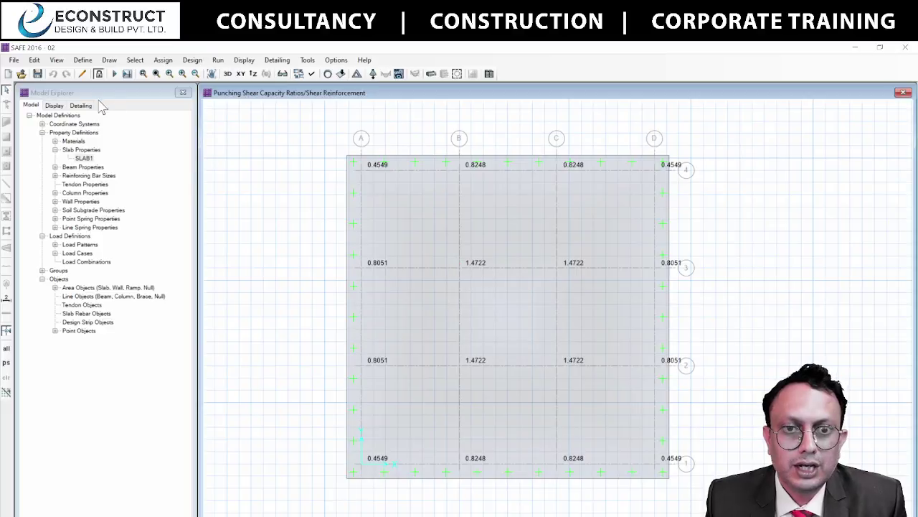
Unlock the model, accepting deletion of the analysis and design results, and start the rectangular slab drawing tool
left_click(100, 74)
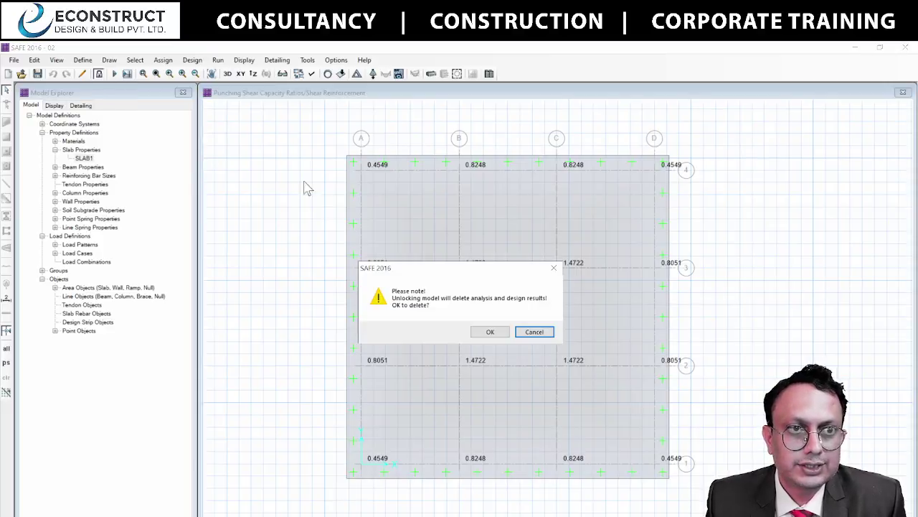
left_click(490, 332)
left_click(6, 145)
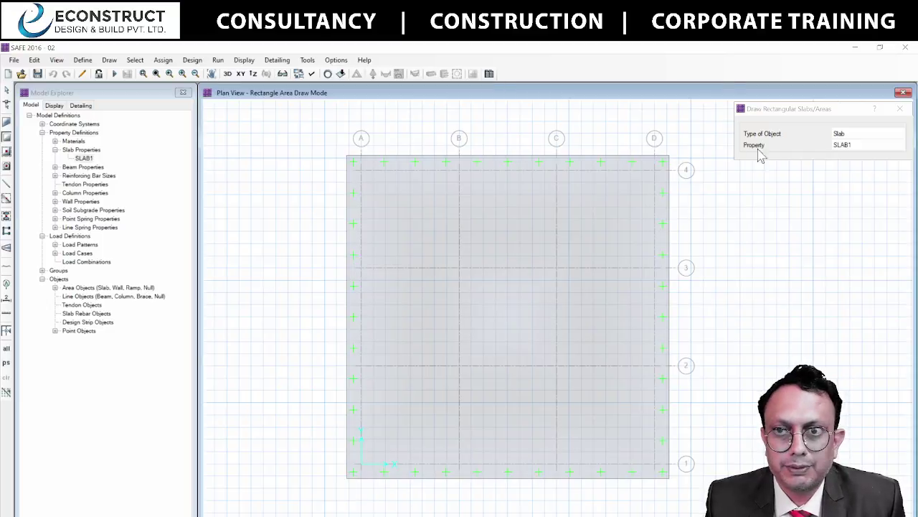
Add a new slab property SLAB2 of the Drop type
left_click(81, 150)
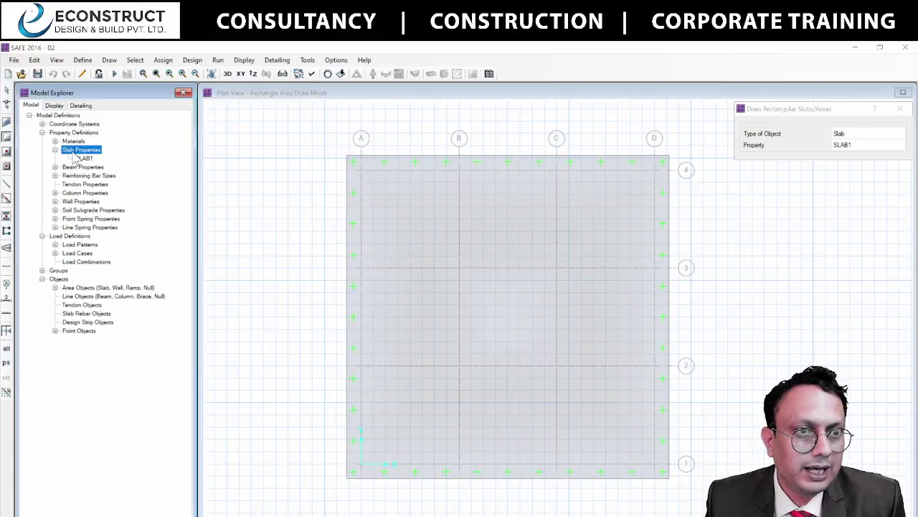
right_click(81, 149)
key("Escape")
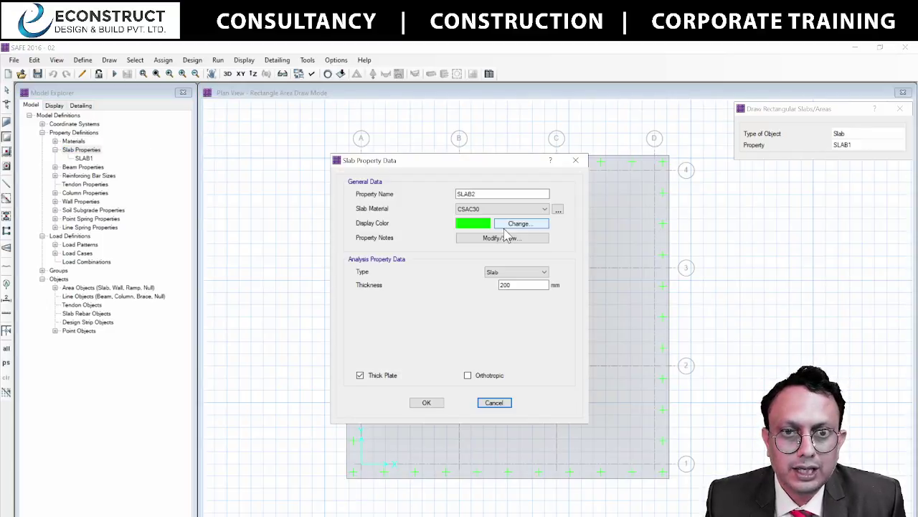
left_click(519, 273)
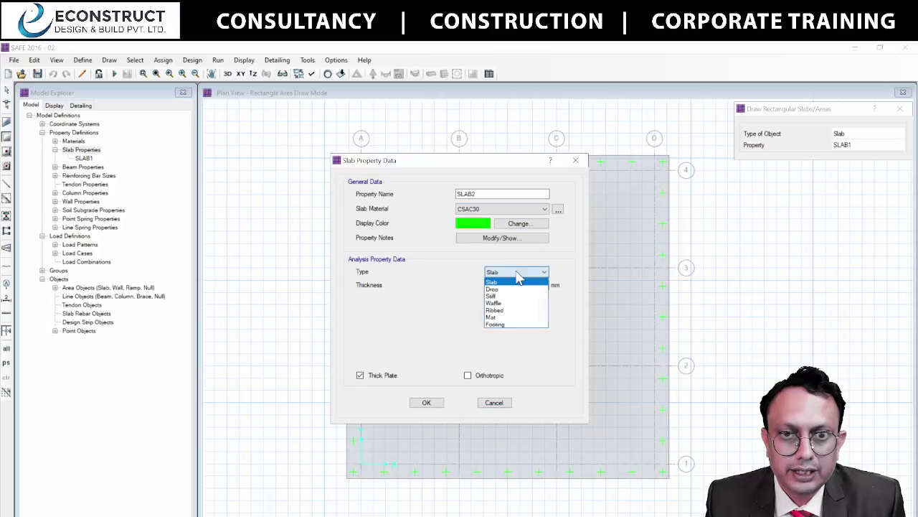
left_click(516, 290)
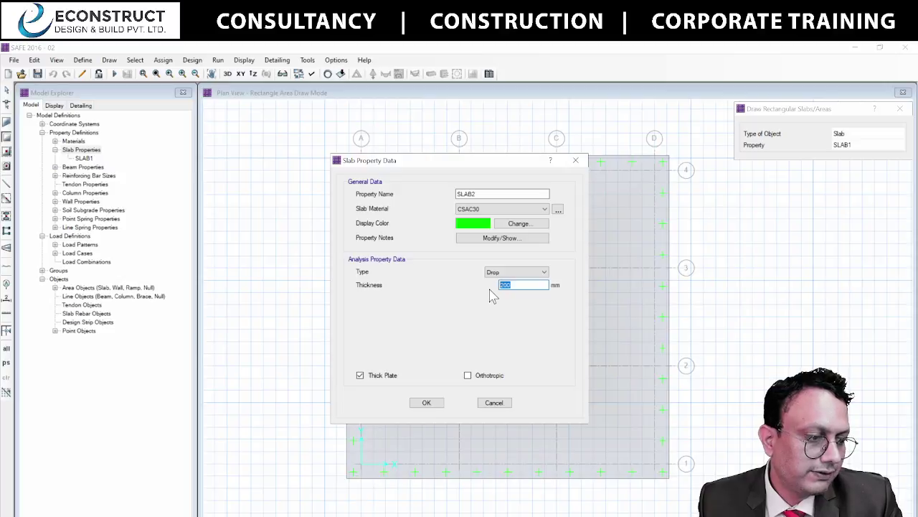
left_click(426, 403)
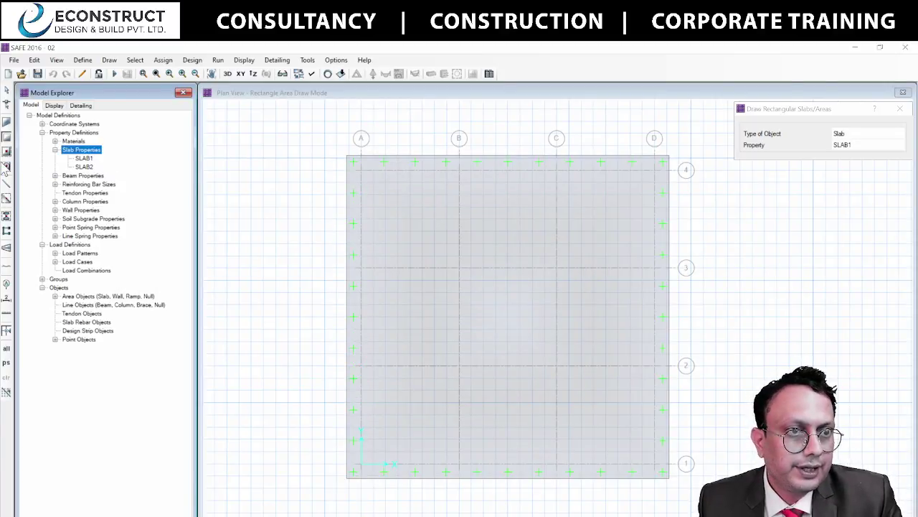
Set the property for drawing rectangular slabs to SLAB2
left_click(443, 327)
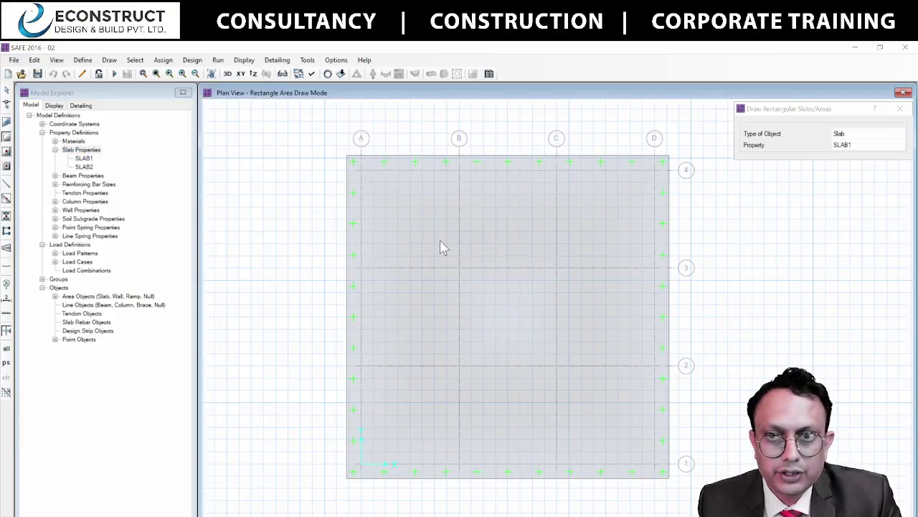
left_click(887, 146)
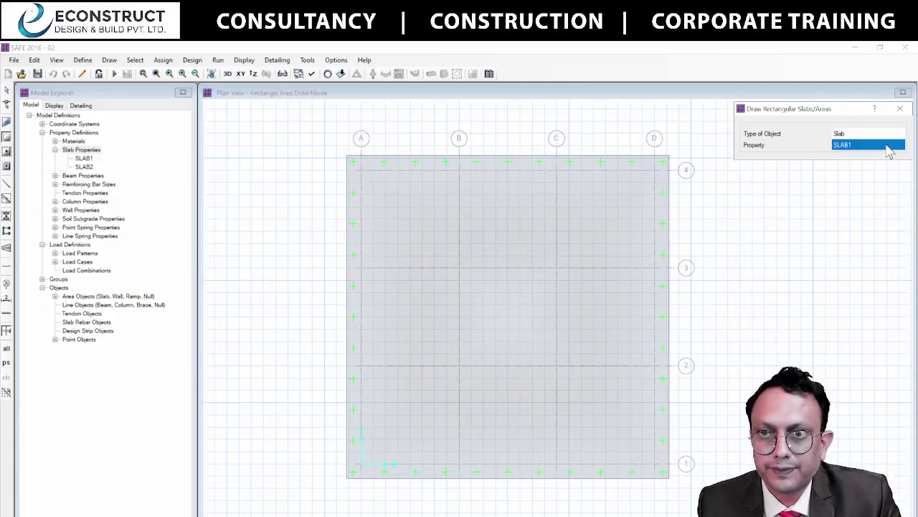
left_click(887, 147)
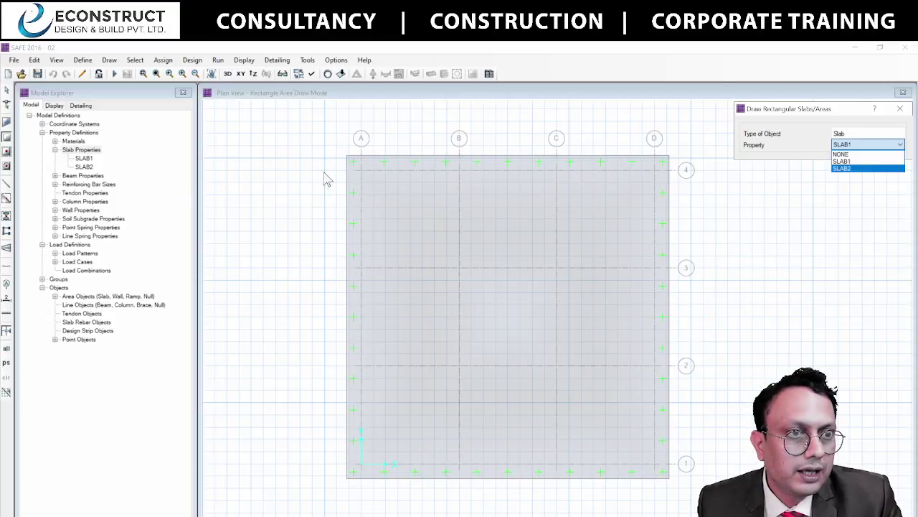
left_click(853, 168)
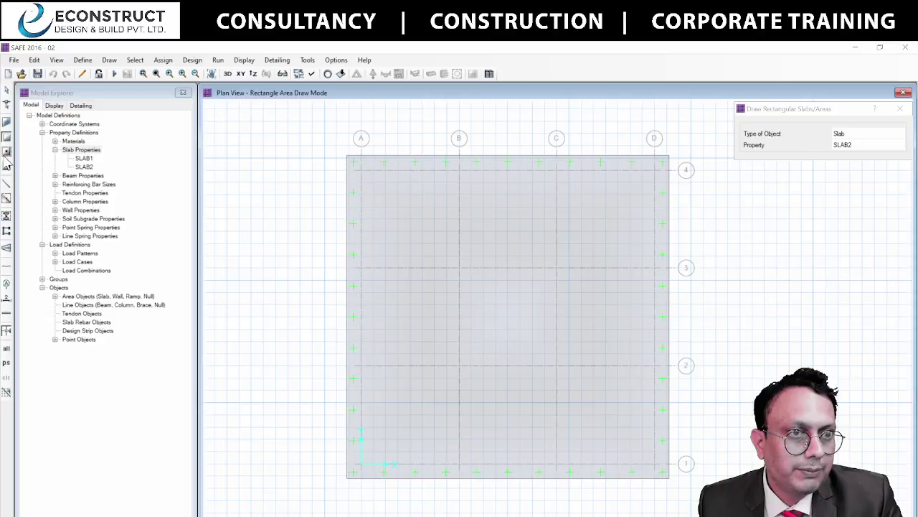
Start quick drawing slab areas around points, with a rectangular slab shape and the SLAB2 property
left_click(7, 165)
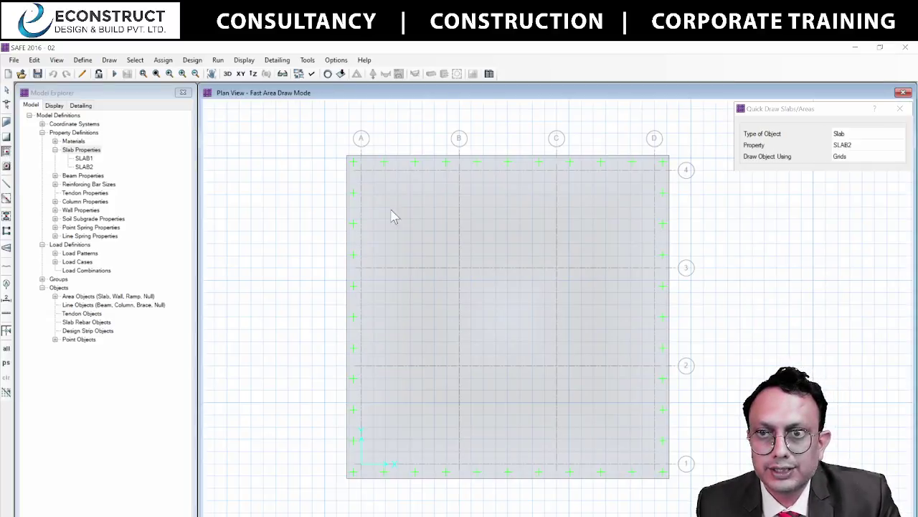
left_click(6, 180)
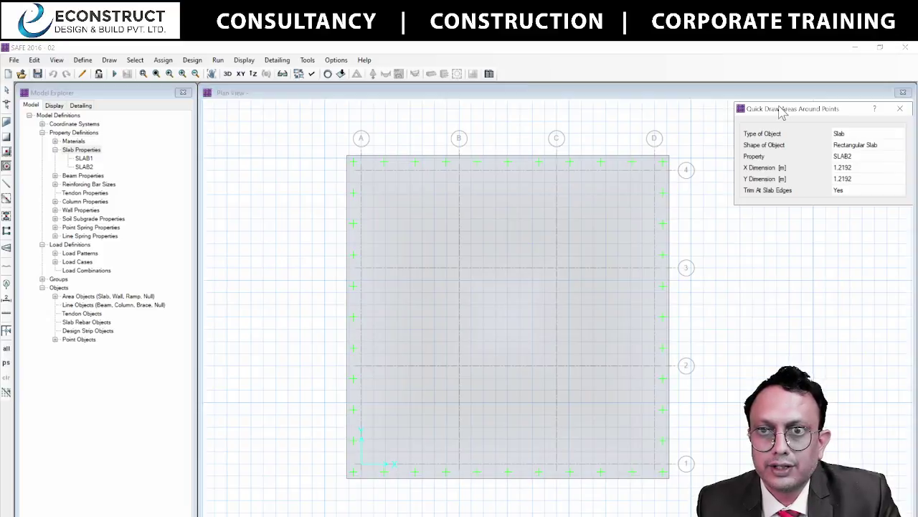
mouse_move(783, 112)
left_mouse_down()
mouse_move(127, 124)
mouse_move(182, 116)
left_mouse_up()
left_click(281, 154)
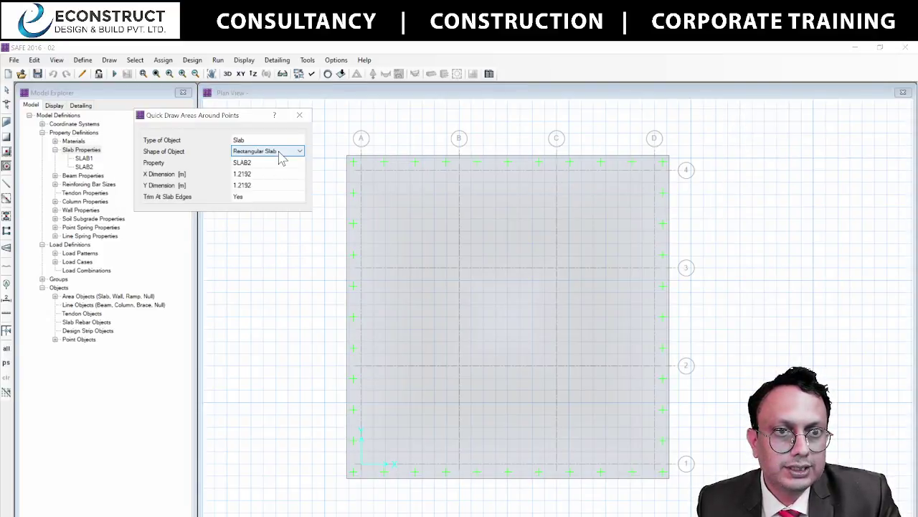
left_click(283, 140)
left_click(302, 140)
left_click(286, 147)
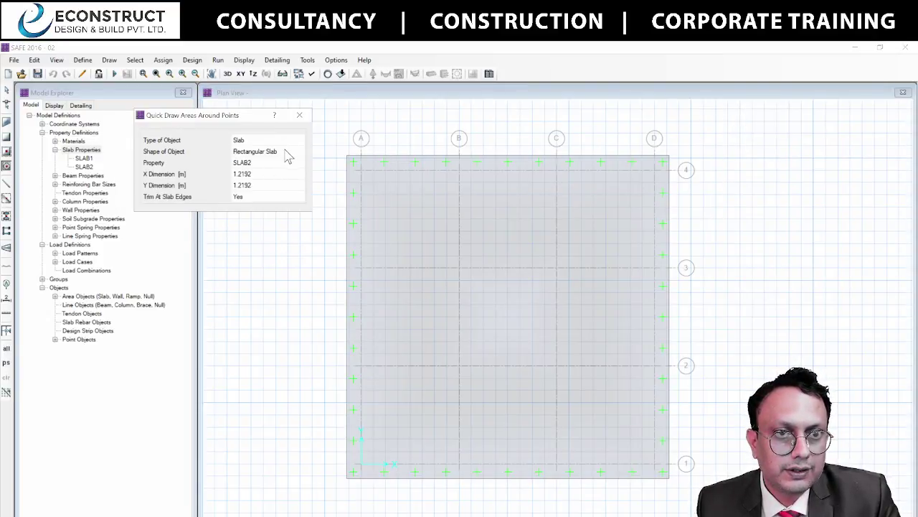
left_click(286, 152)
left_click(285, 157)
left_click(266, 163)
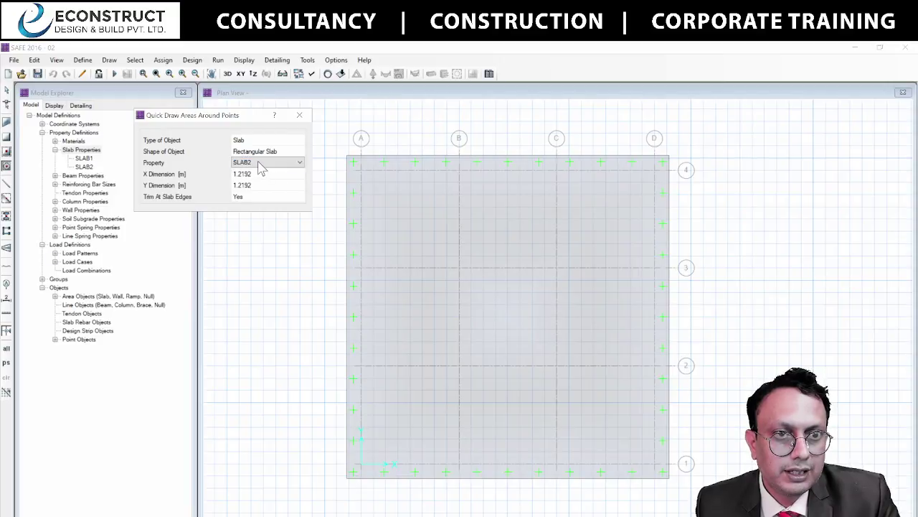
left_click(266, 163)
Set the drop panel's X and Y dimensions to 1.2 m each
left_click(262, 177)
left_click(262, 175)
left_click(262, 173)
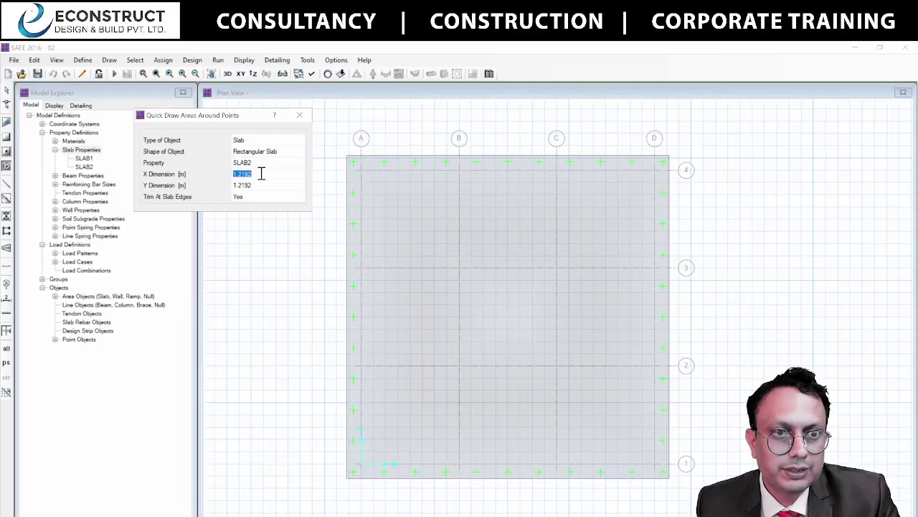
type("1")
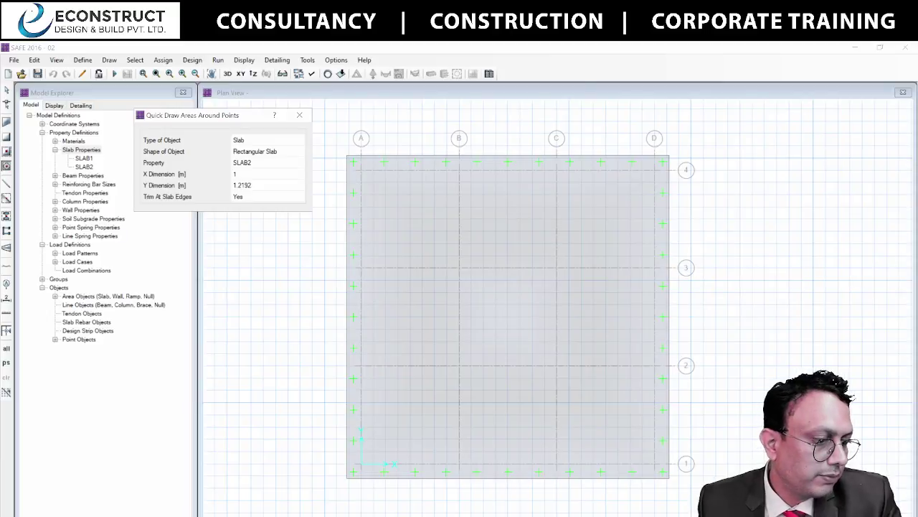
type(".2")
left_click(271, 185)
type("1")
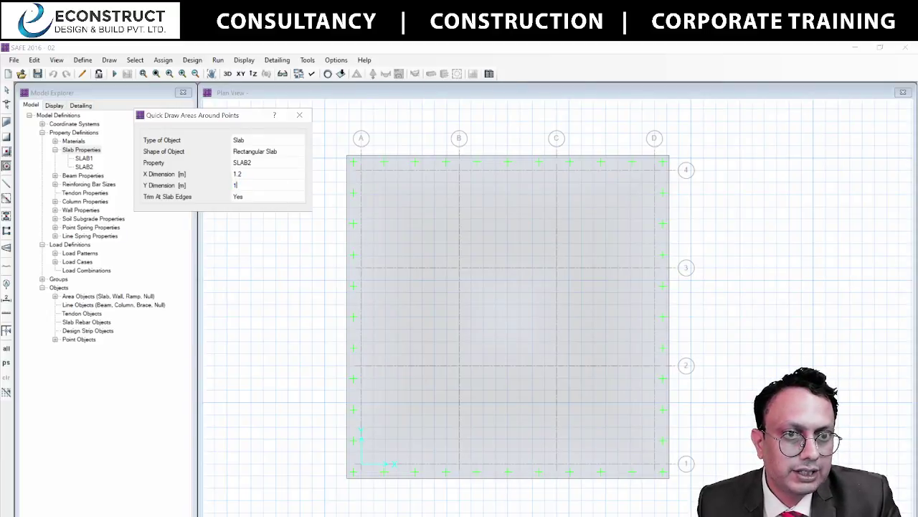
type(".2")
key("Return")
Place drop panels at the four interior grid points B3, B2, C2 and C3, and finish drawing
left_click(459, 269)
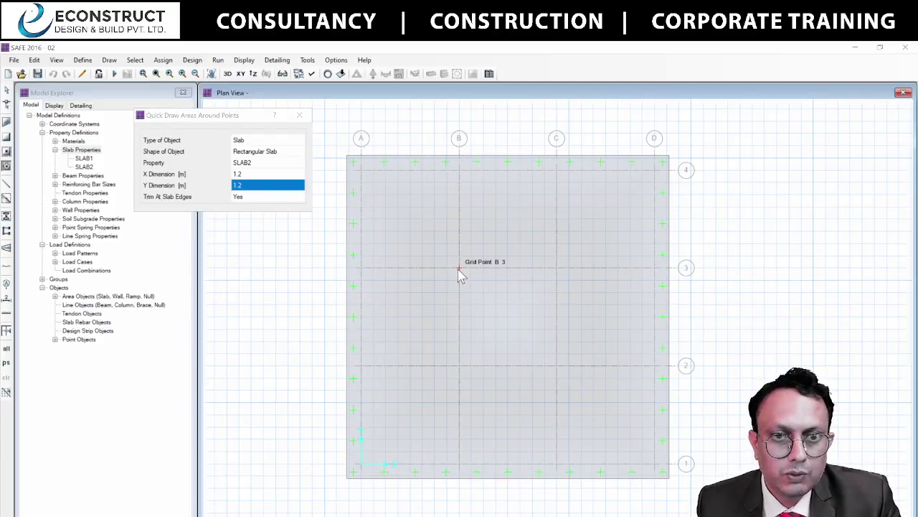
left_click(459, 366)
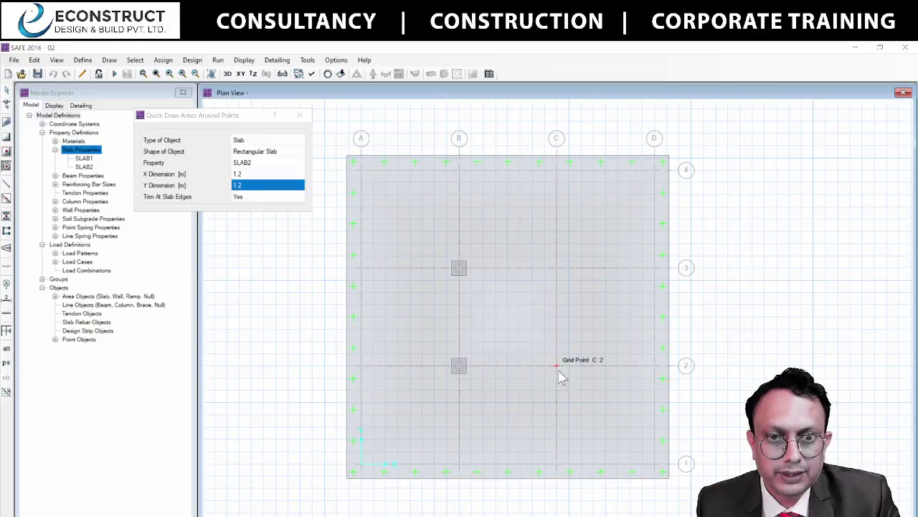
left_click(559, 367)
left_click(559, 267)
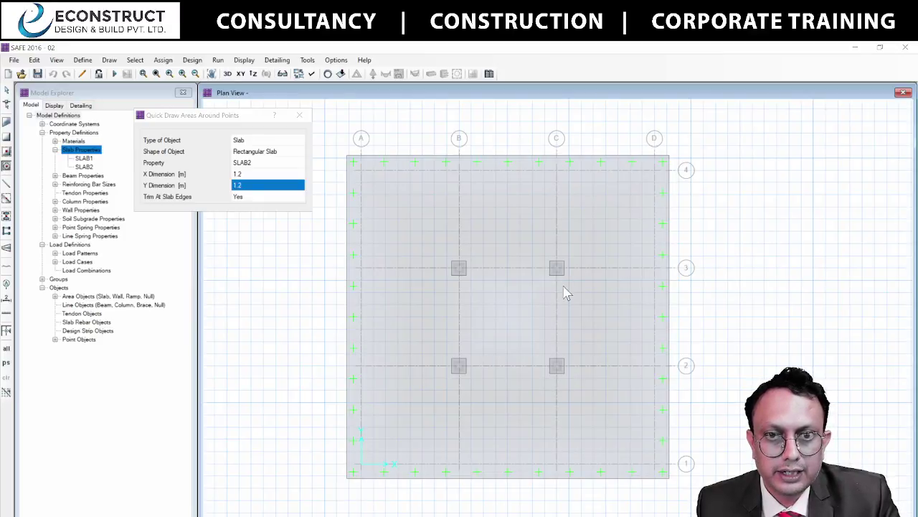
left_click(299, 116)
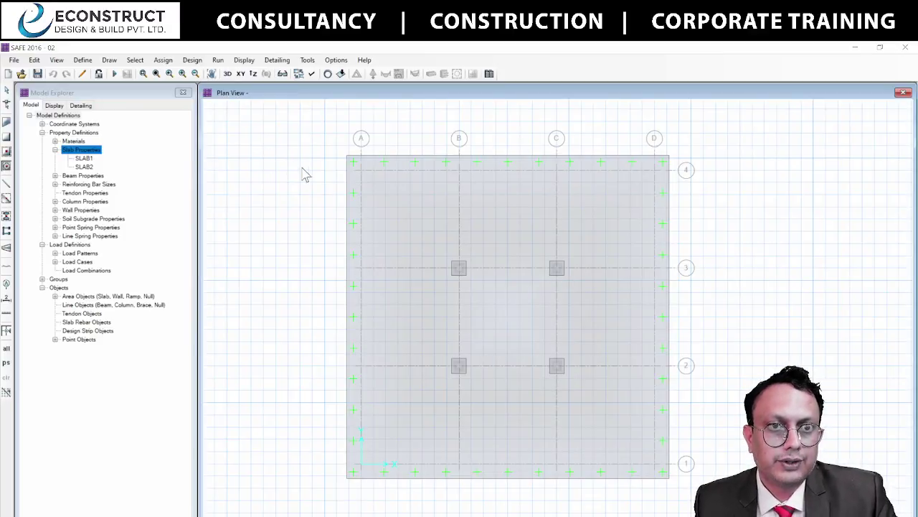
Rename the slab property SLAB2 as DROP
double_click(85, 166)
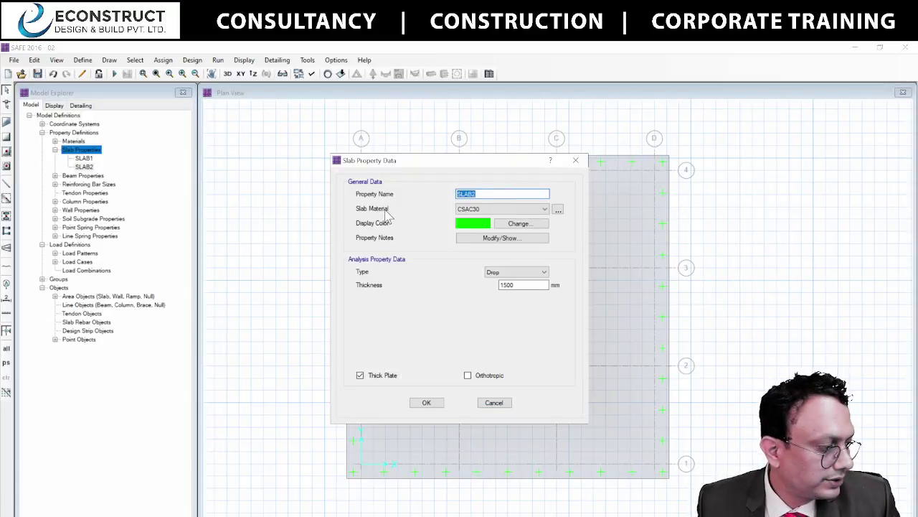
type("DROP")
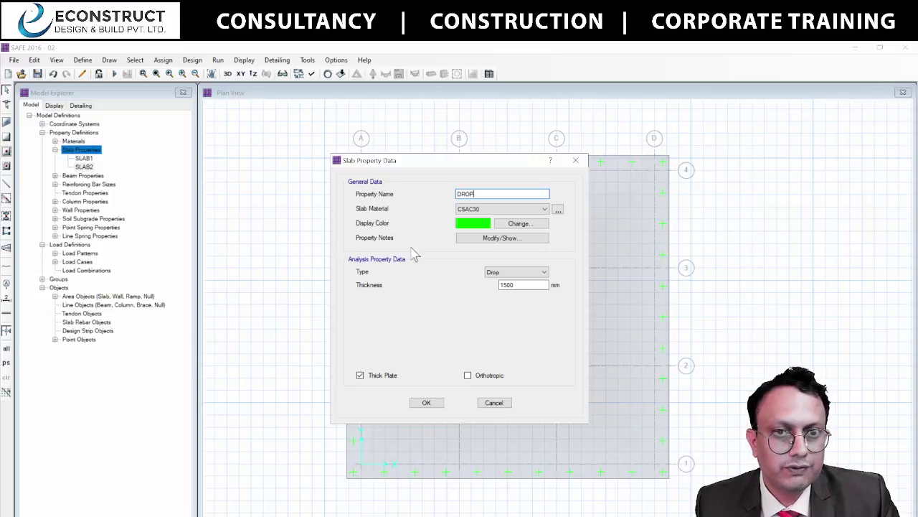
left_click(427, 403)
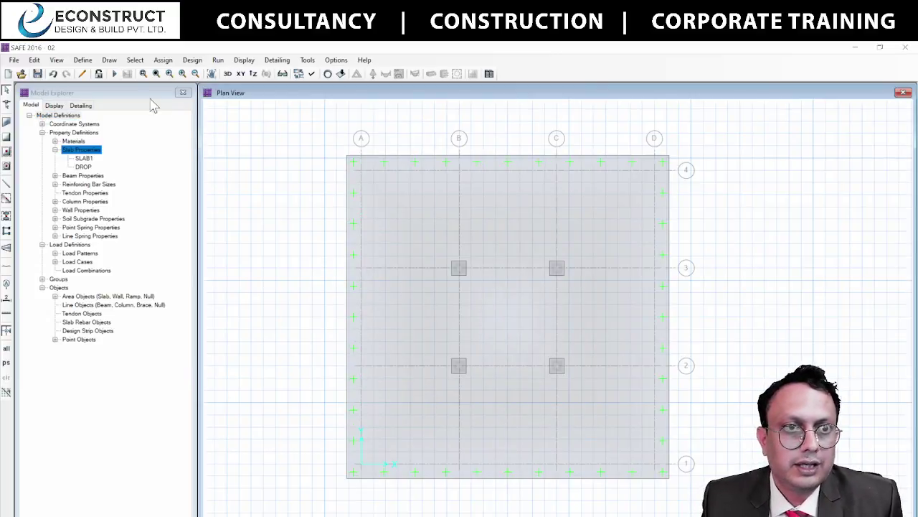
Run the analysis and design, and show the punching shear design to check the ratios at the interior columns
left_click(116, 74)
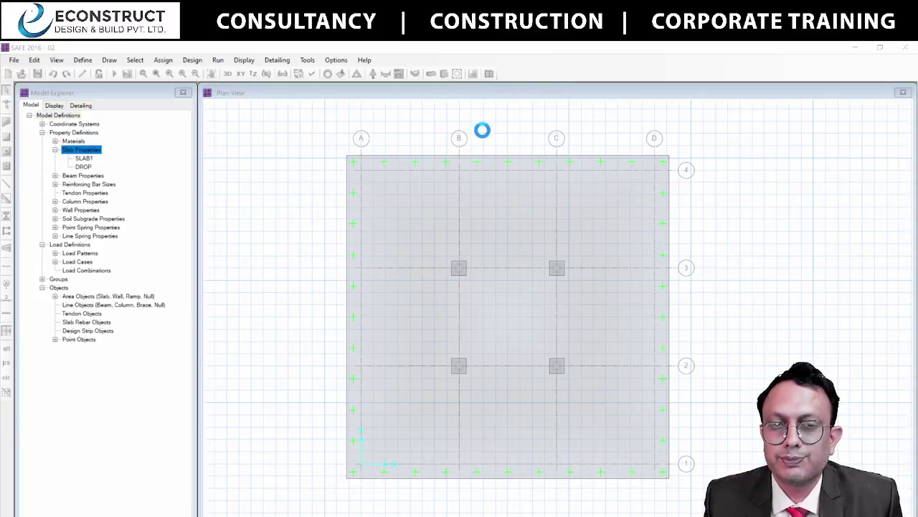
left_click(244, 61)
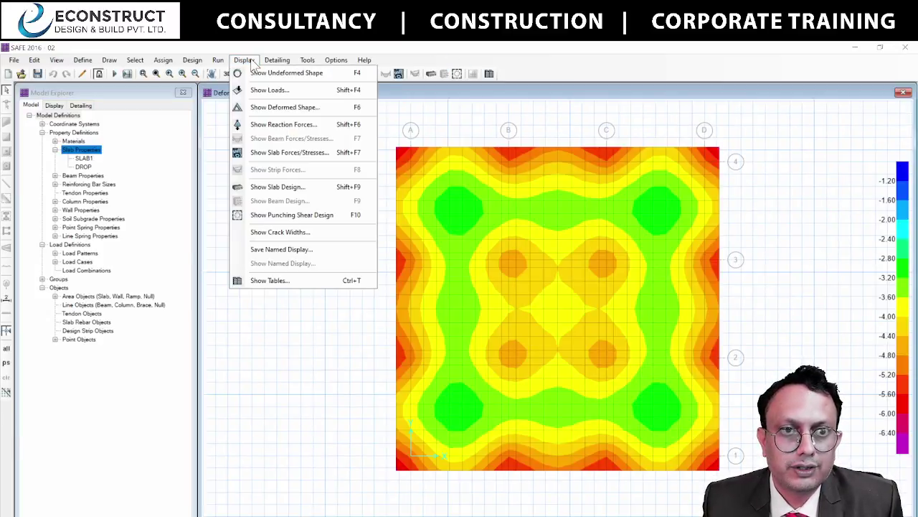
left_click(318, 216)
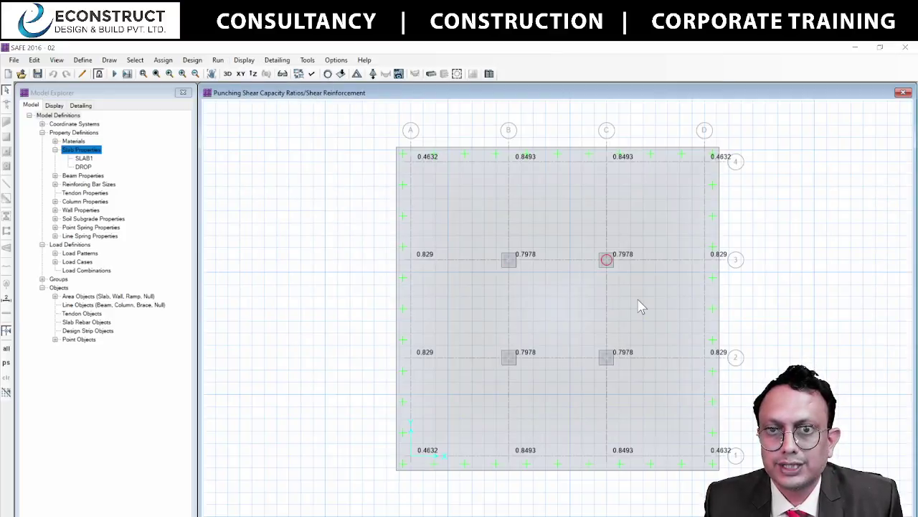
scroll(641, 306, "up", 1)
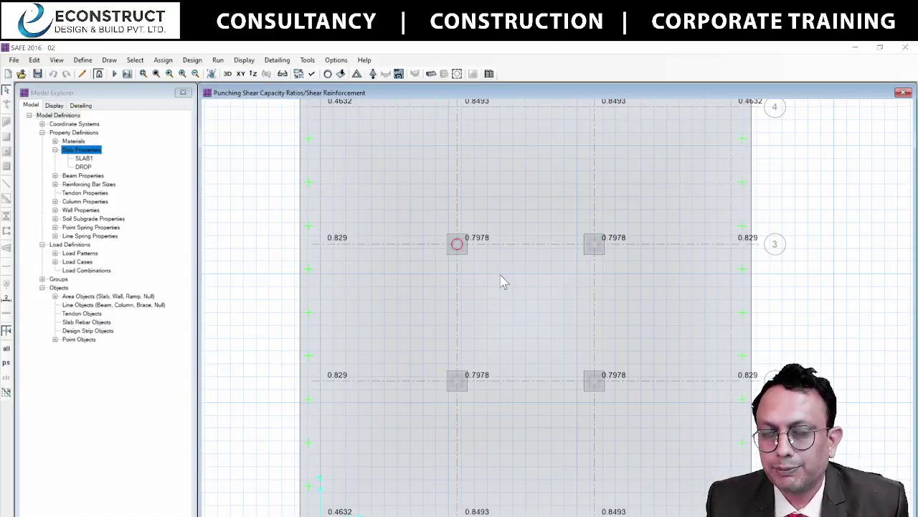
Show the slab design on a Finite Element Based design basis with enveloping flexural reinforcement for Direction 1 top rebar
left_click(244, 60)
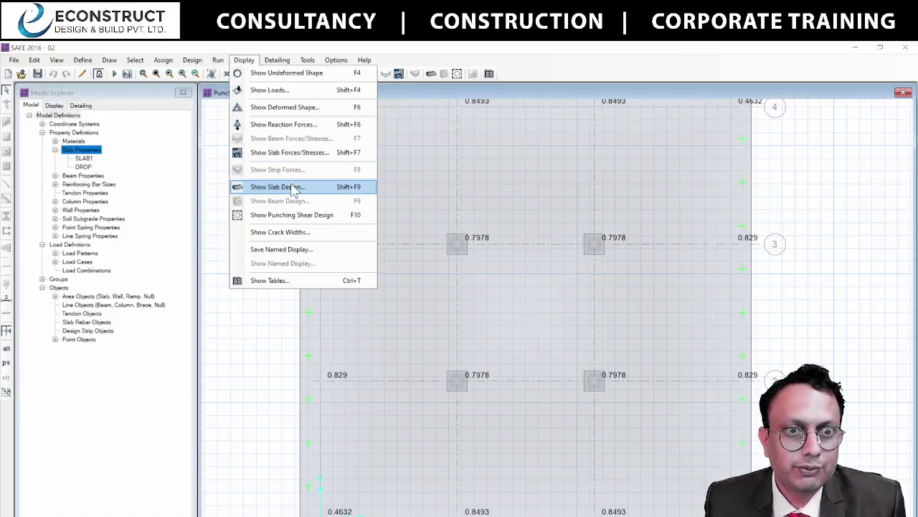
key("Escape")
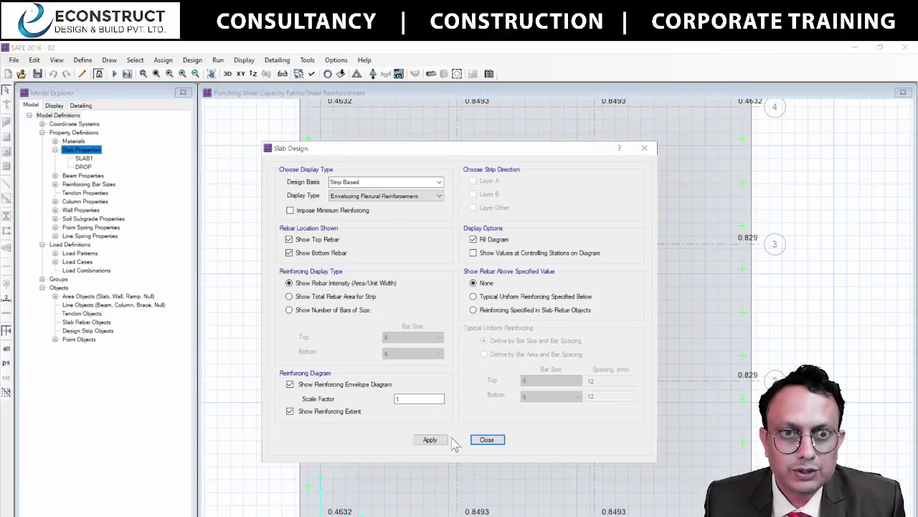
left_click(430, 440)
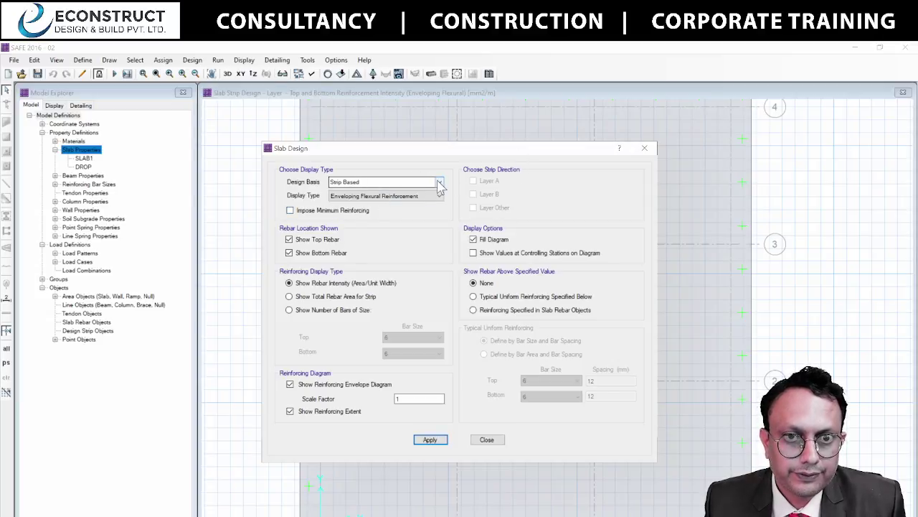
left_click(439, 182)
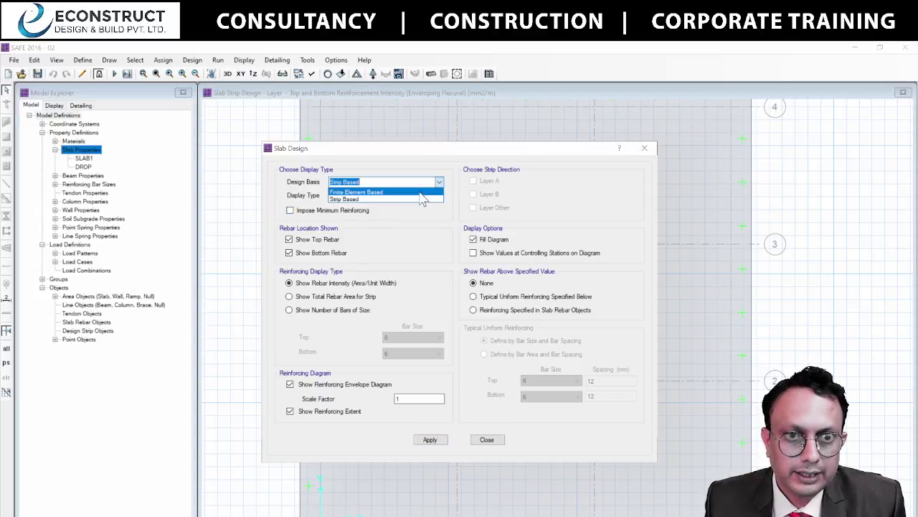
left_click(427, 192)
left_click(430, 436)
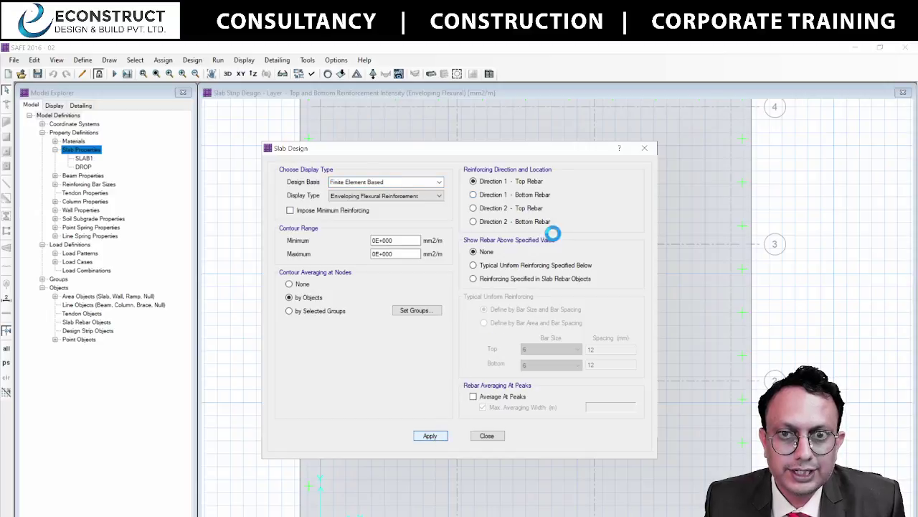
left_click_drag(558, 151, 348, 185)
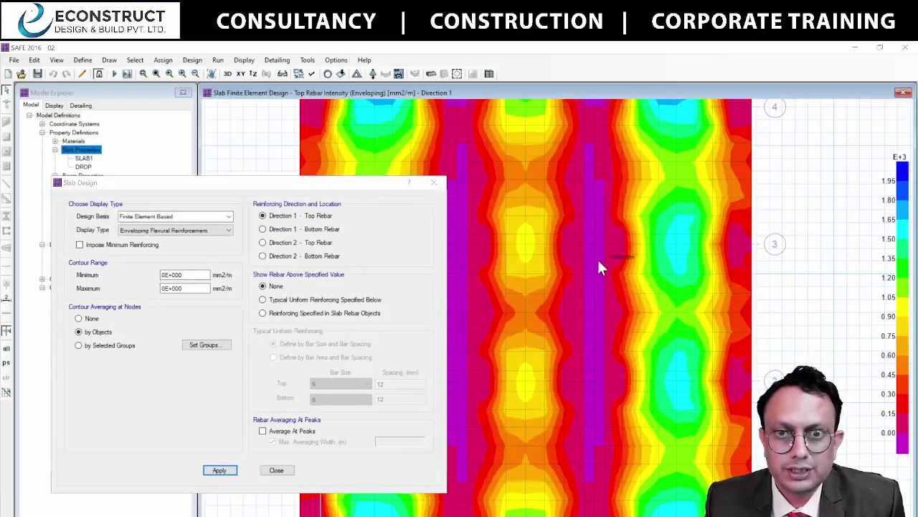
left_click(656, 345)
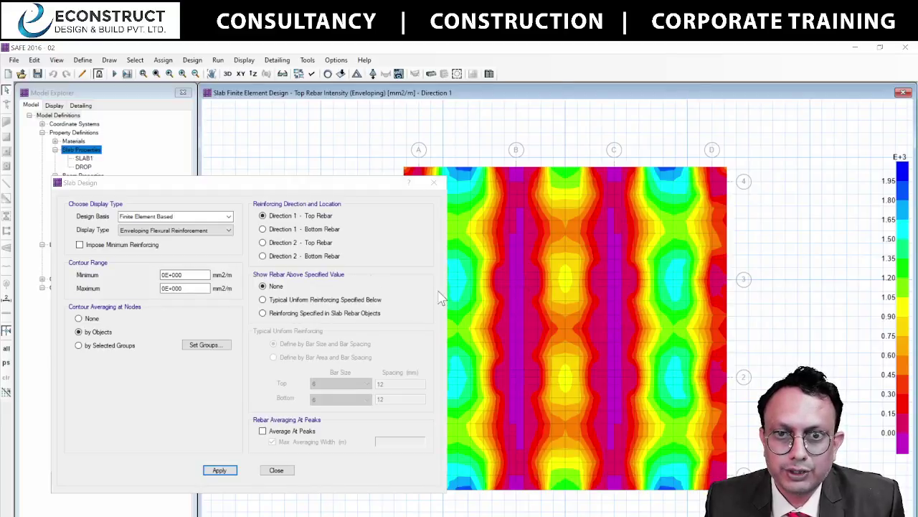
Switch the slab design contours to Direction 1 bottom rebar and close the display settings
left_click(326, 230)
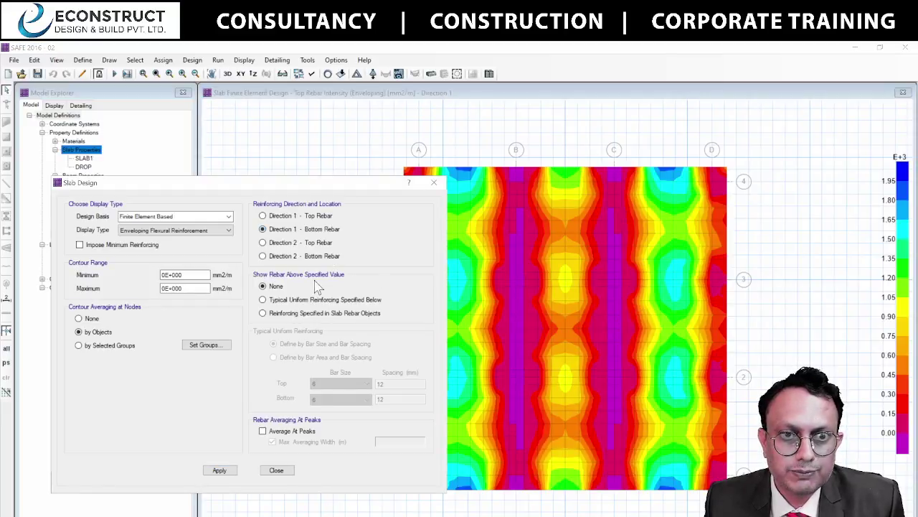
left_click(221, 470)
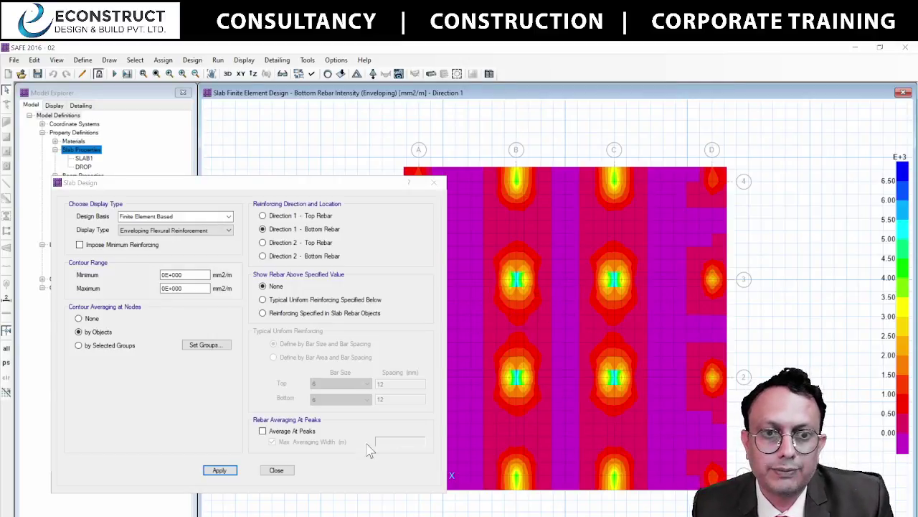
left_click(278, 470)
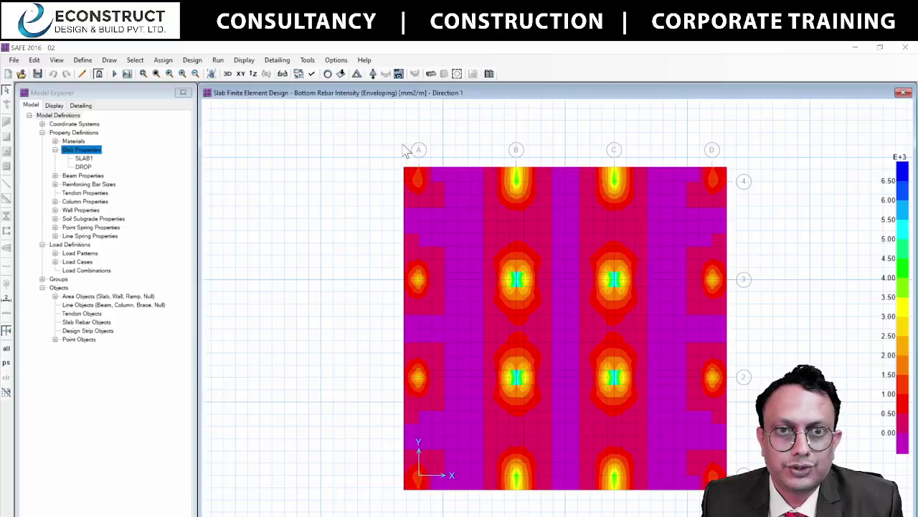
Return to the undeformed plan and review the Dead load case's nonlinear uplift, cracked and long-term cracked analysis options, cancelling any changes
left_click(327, 74)
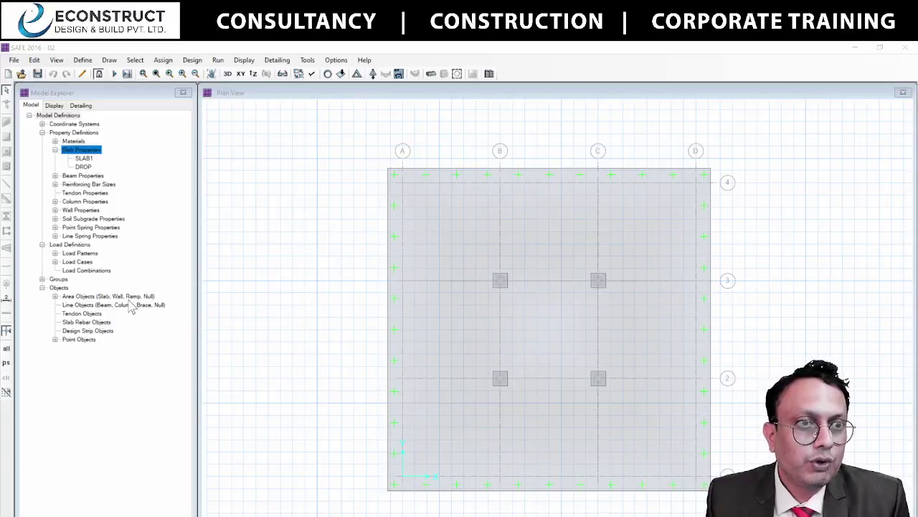
left_click(82, 60)
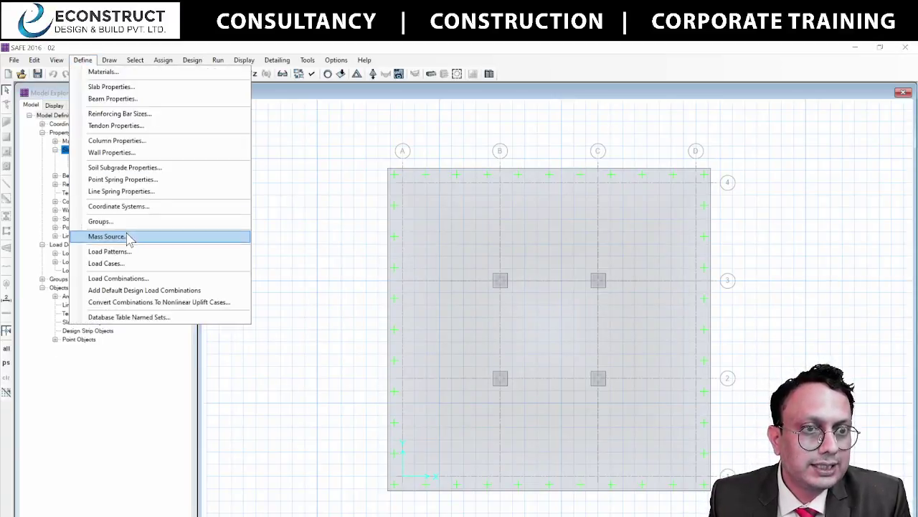
left_click(130, 266)
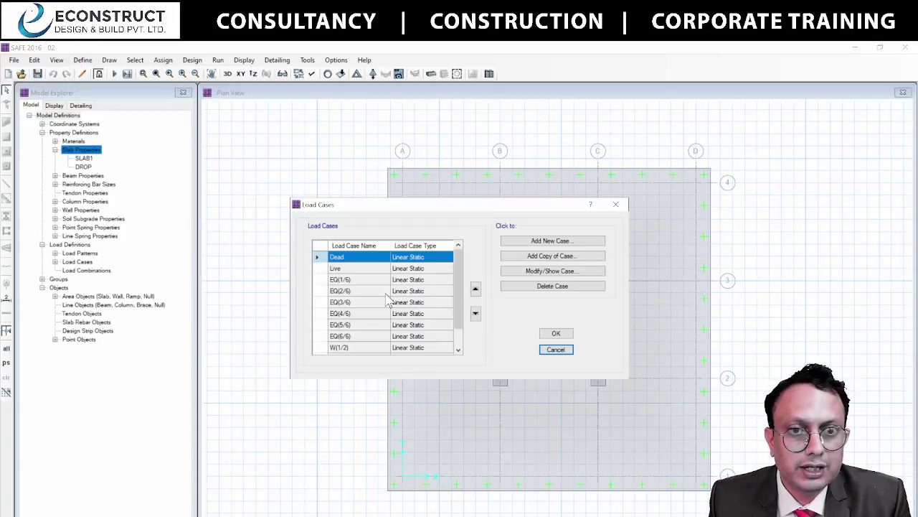
left_click(564, 273)
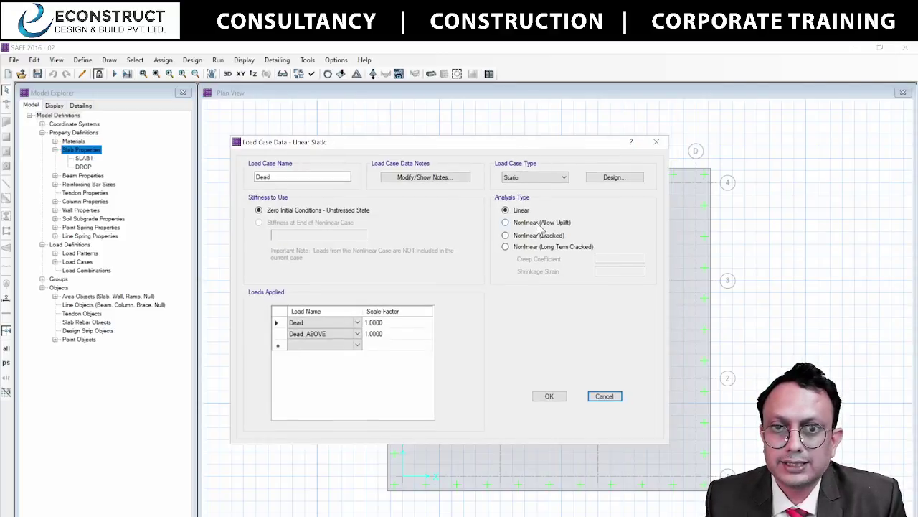
left_click(540, 223)
left_click(539, 236)
left_click(542, 247)
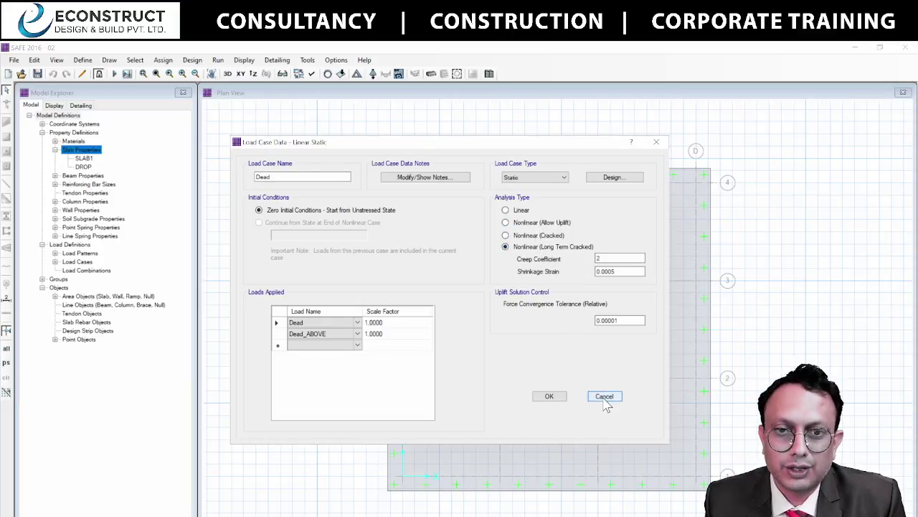
left_click(604, 397)
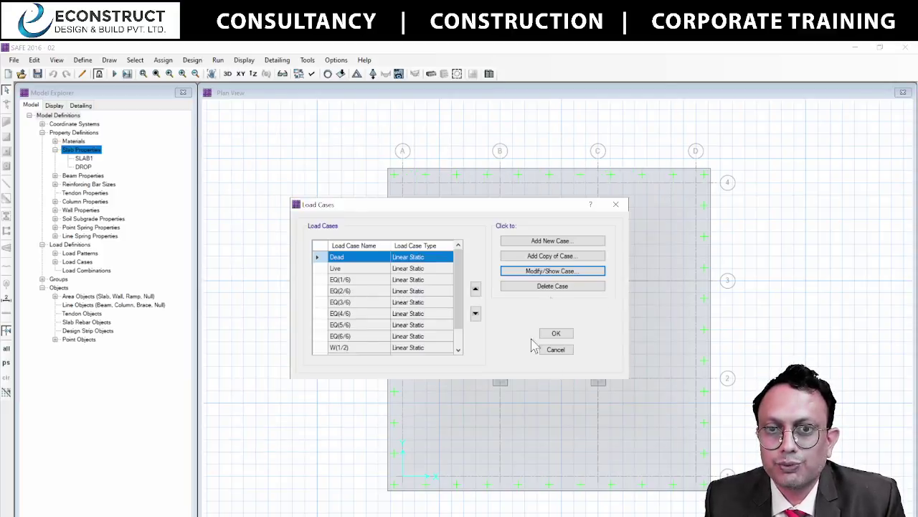
left_click(562, 355)
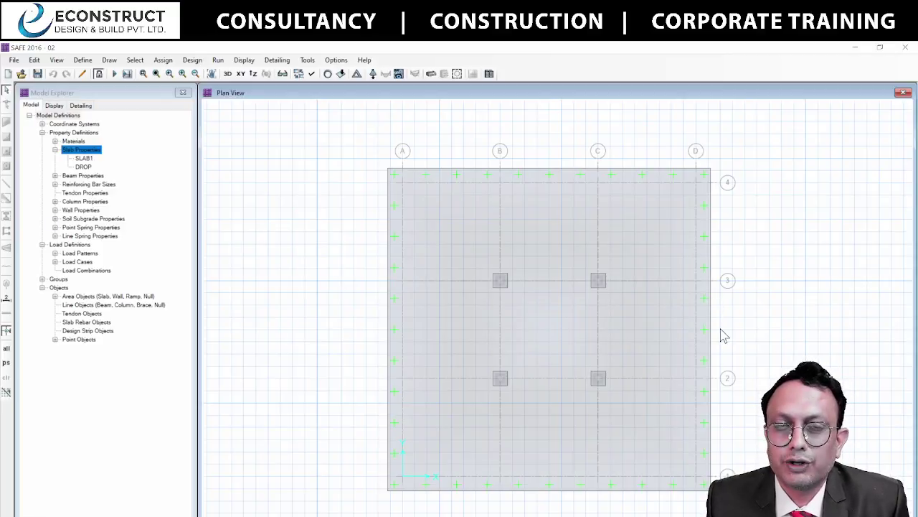
scroll(482, 375, "up", 1)
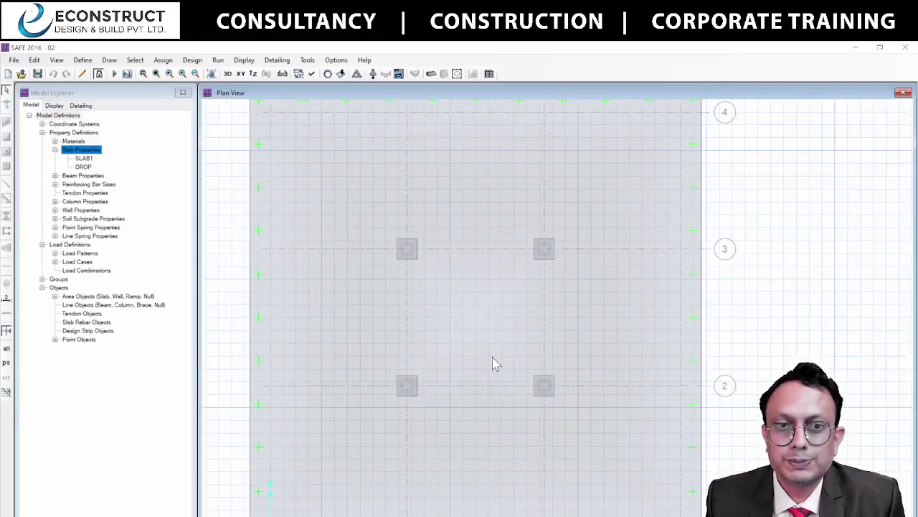
scroll(505, 361, "down", 1)
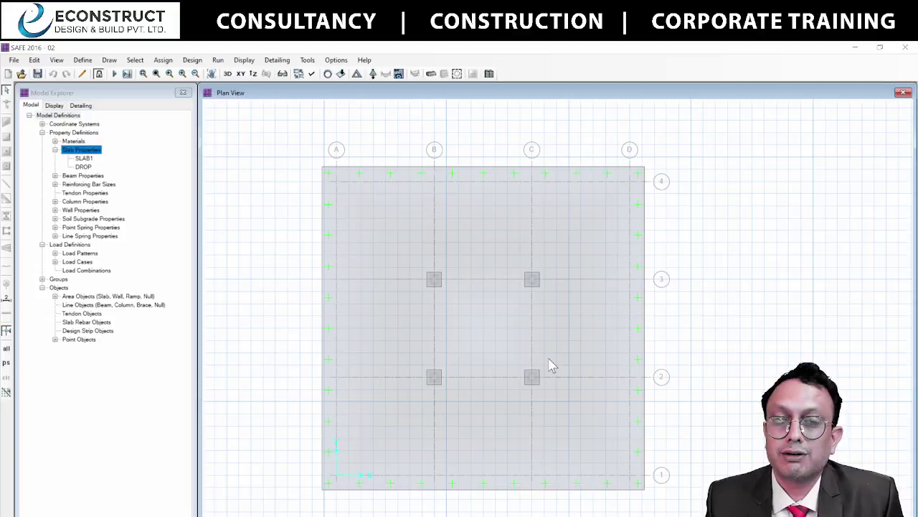